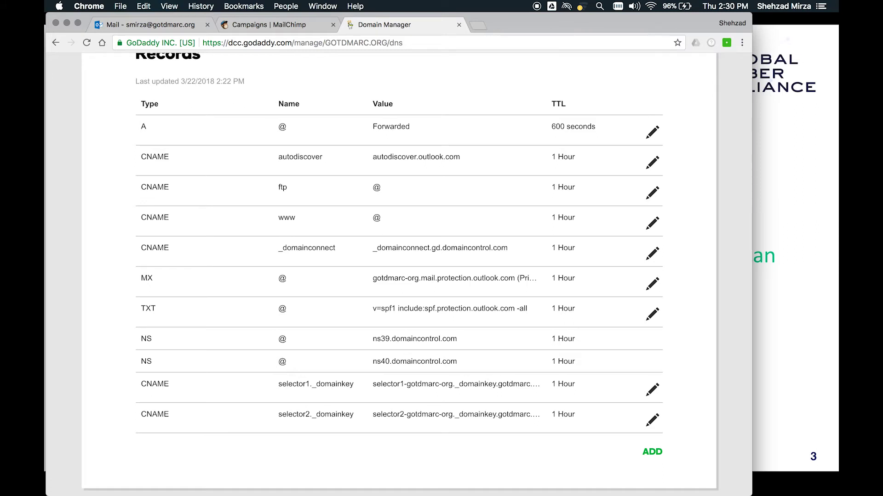
- Review the SPF TXT record value for gotdmarc.org, then move to the Outlook inbox
scroll(399, 273, "down", 3)
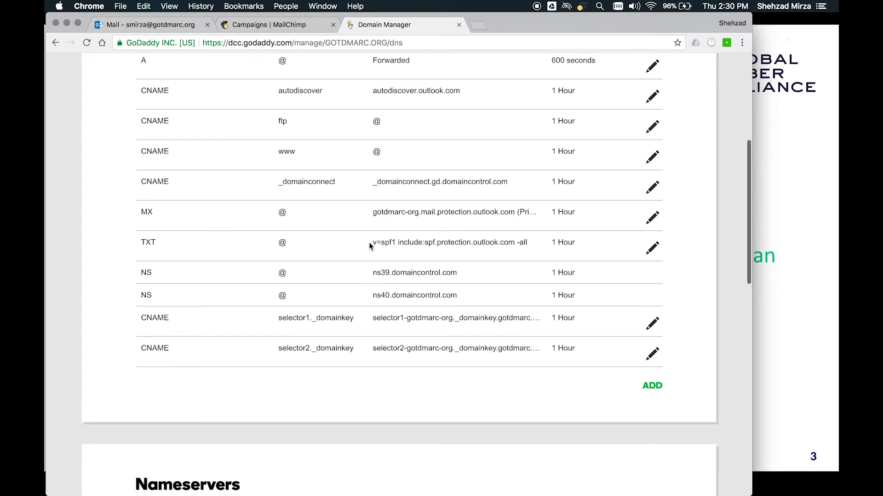
left_click_drag(373, 242, 532, 251)
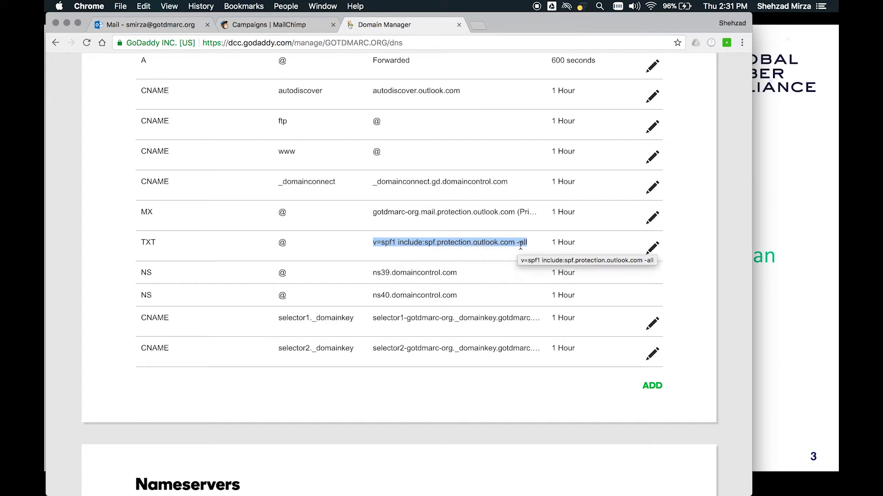
left_click(535, 246)
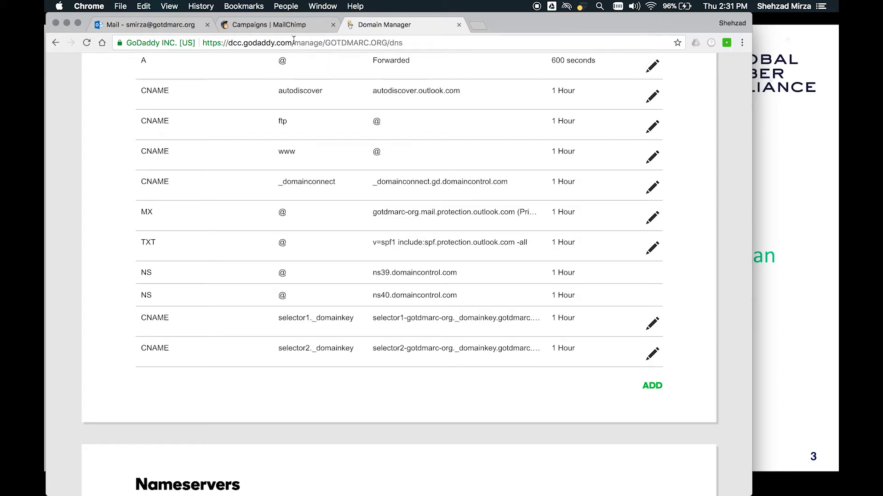
left_click(178, 24)
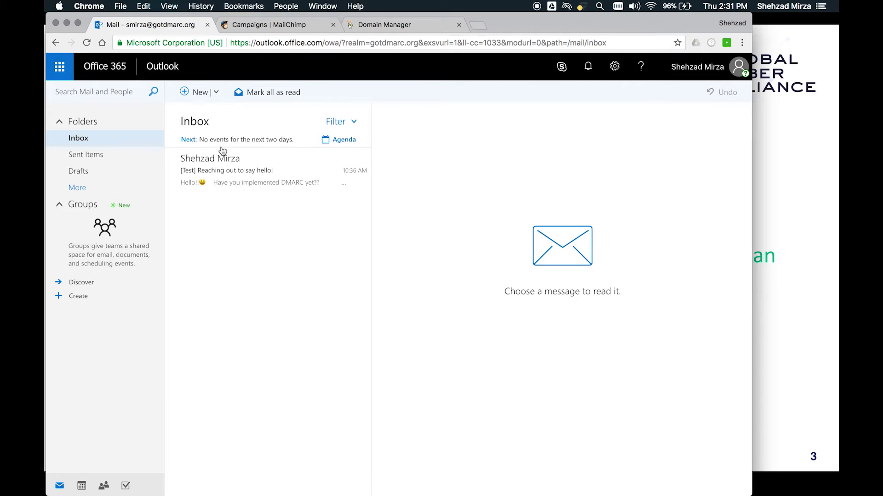
- Replicate the Test campaign from the MailChimp campaigns list to create Test (copy 02)
left_click(270, 25)
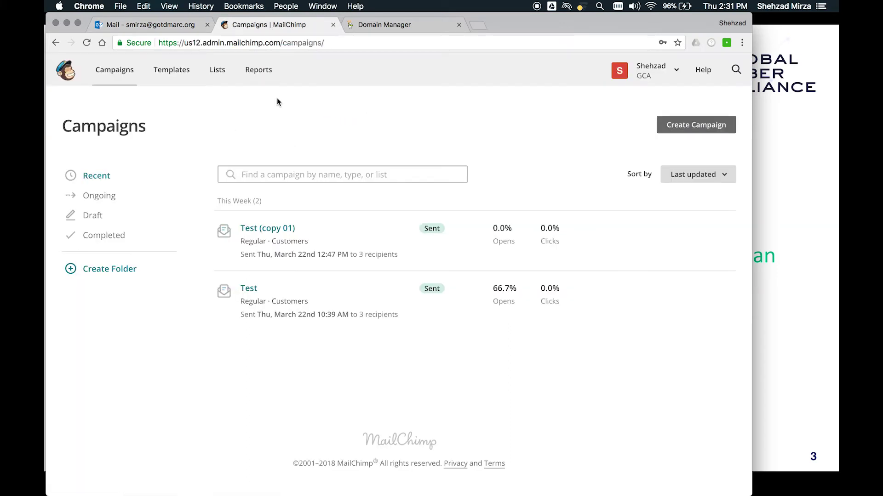
left_click(123, 76)
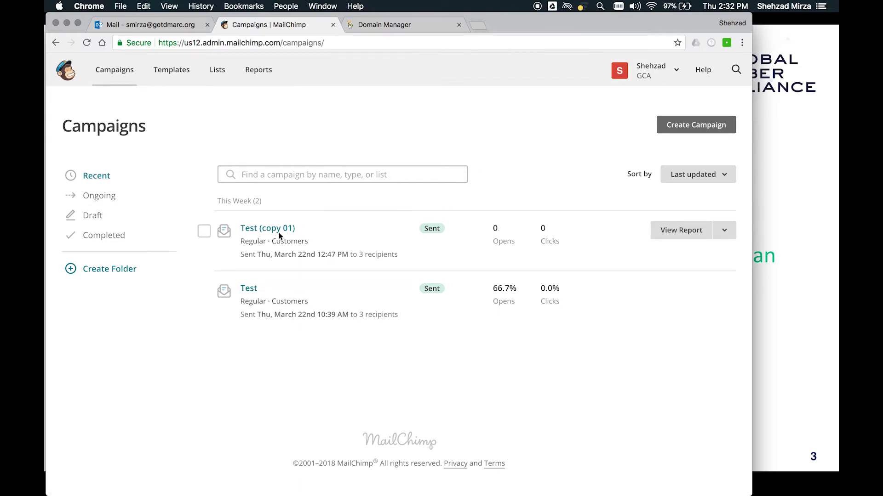
left_click(248, 289)
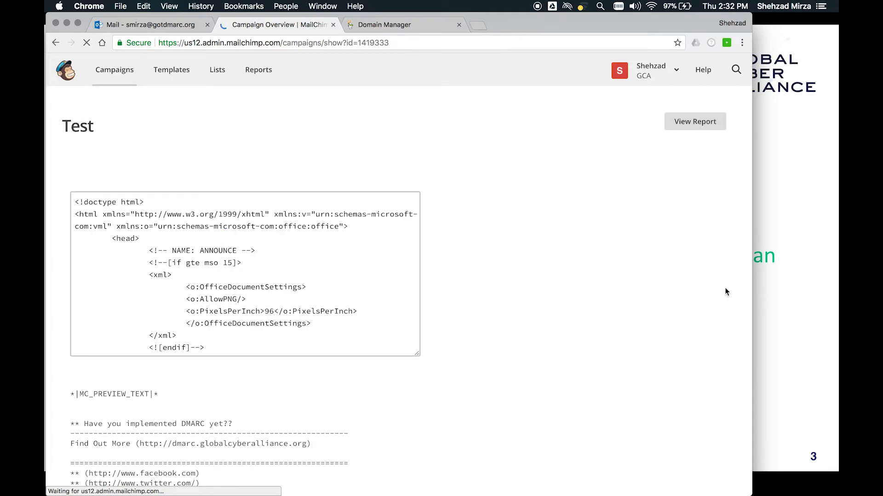
left_click(55, 43)
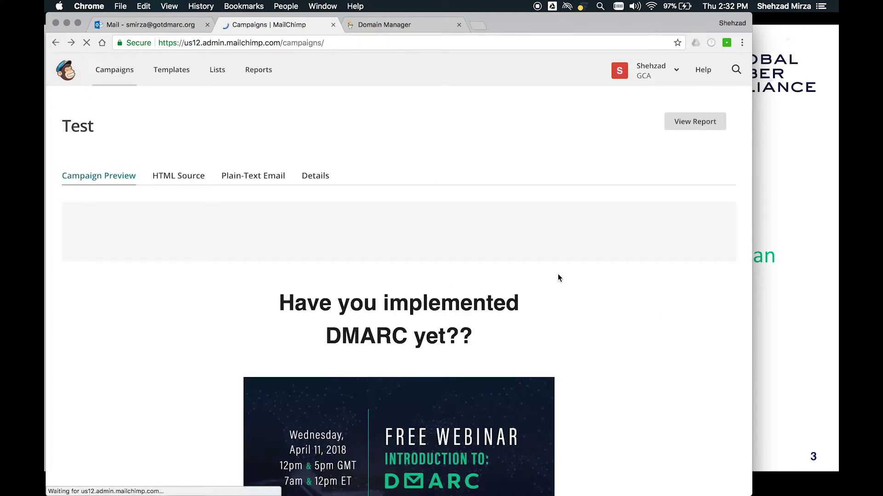
left_click(724, 290)
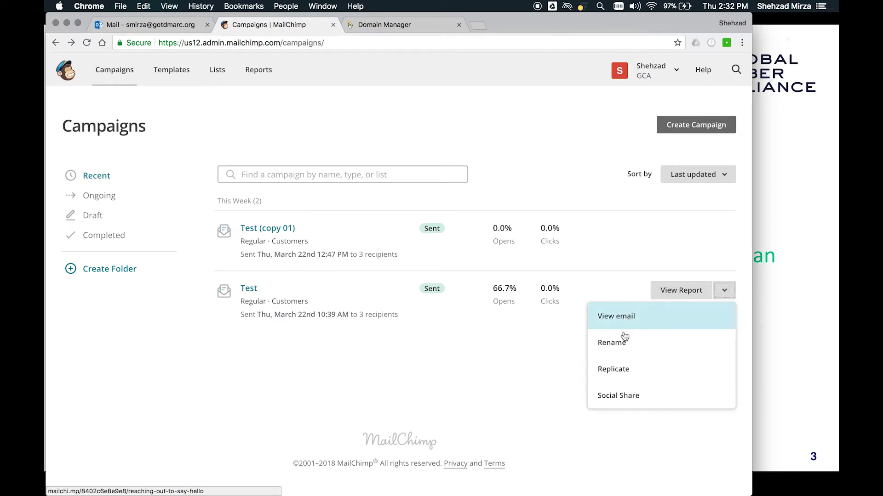
left_click(623, 369)
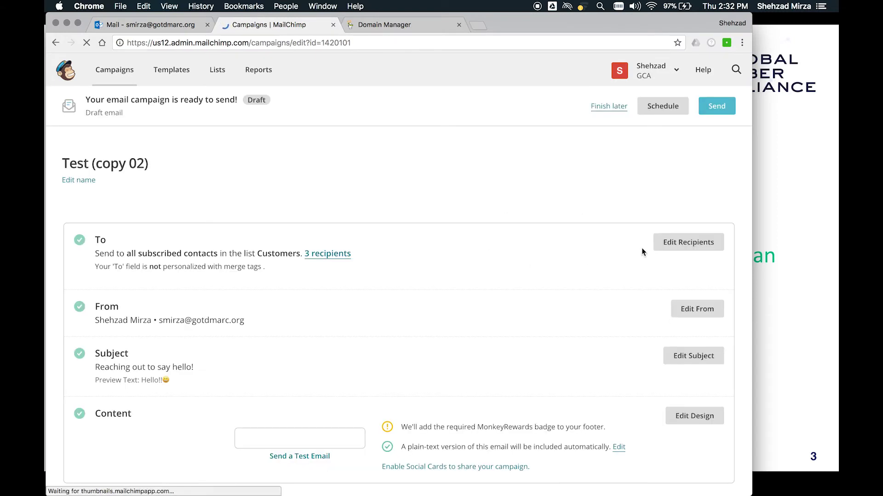
- Re-save Test (copy 02)'s Customers list recipients and sender details without changes
left_click(671, 242)
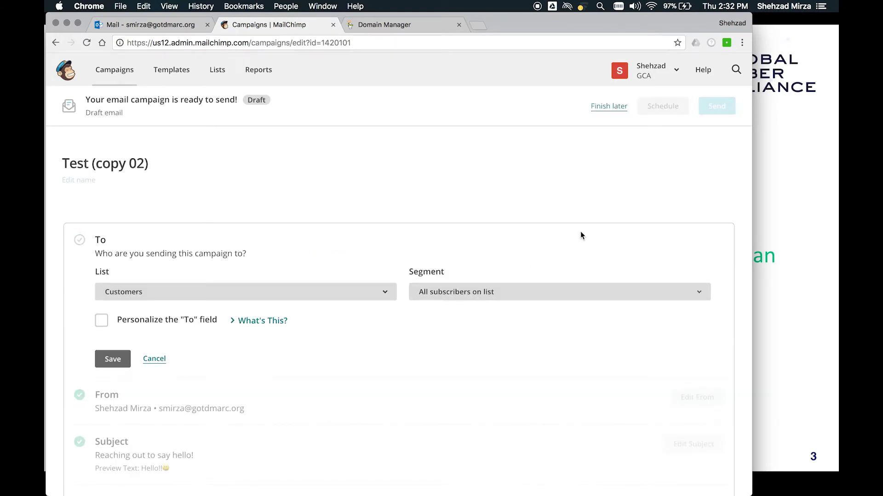
left_click(114, 359)
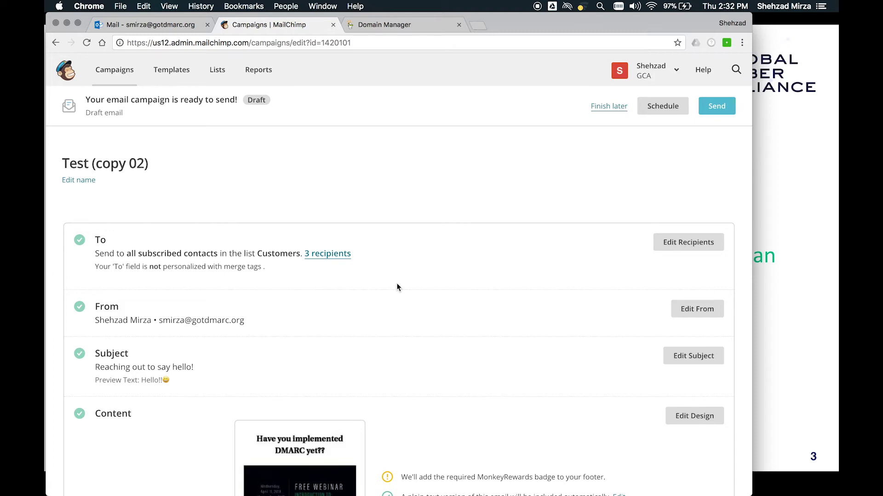
left_click(695, 309)
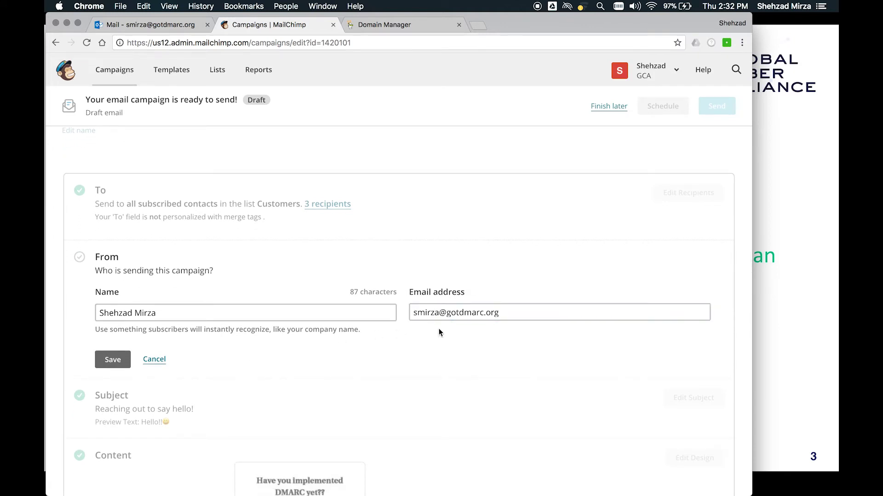
scroll(501, 330, "down", 1)
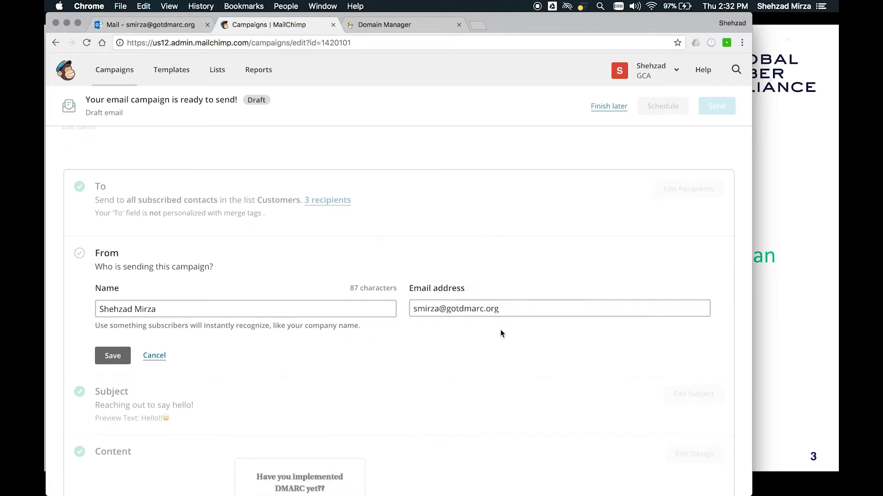
scroll(500, 329, "down", 2)
left_click(113, 322)
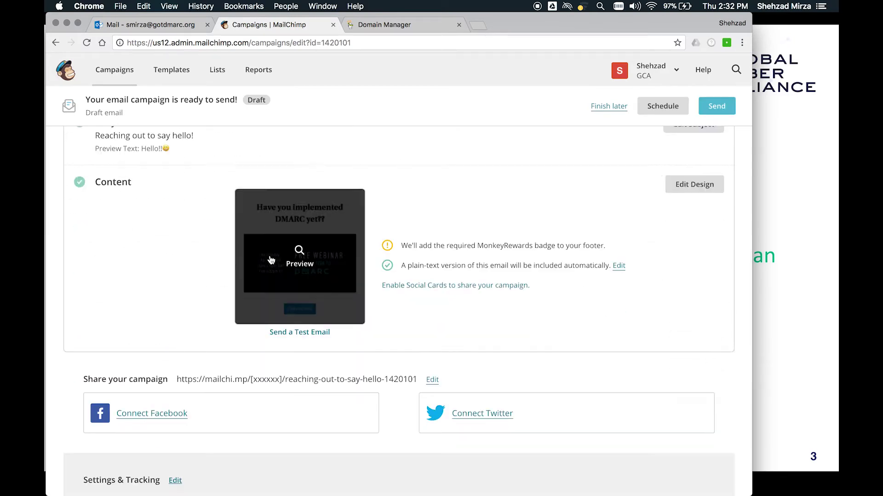
scroll(187, 147, "up", 1)
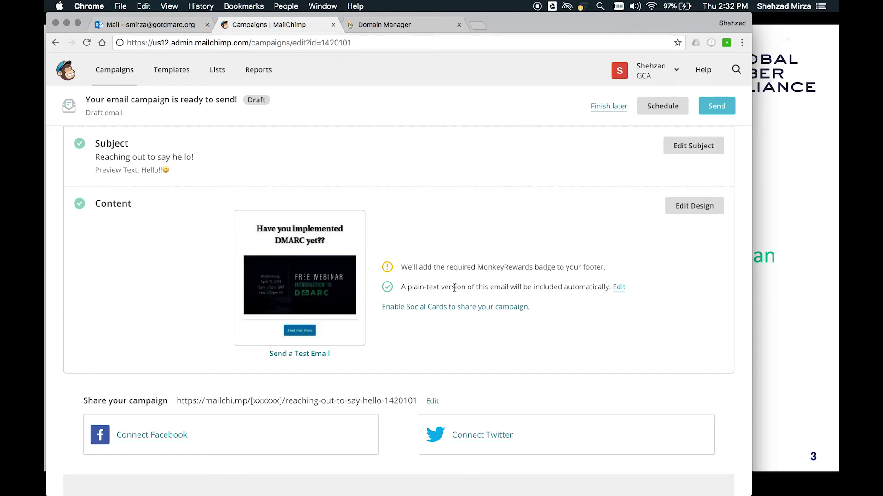
- Send Test (copy 02) now and refresh the campaigns list to show it as sent
left_click(720, 108)
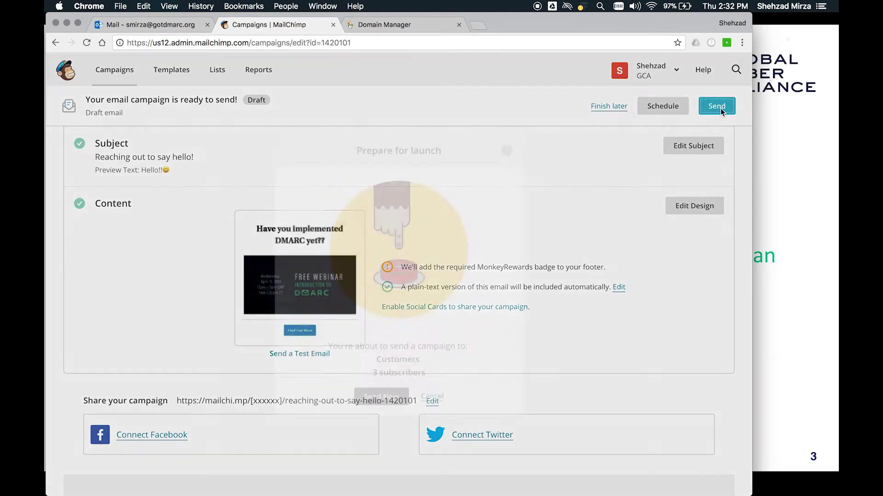
scroll(467, 282, "down", 2)
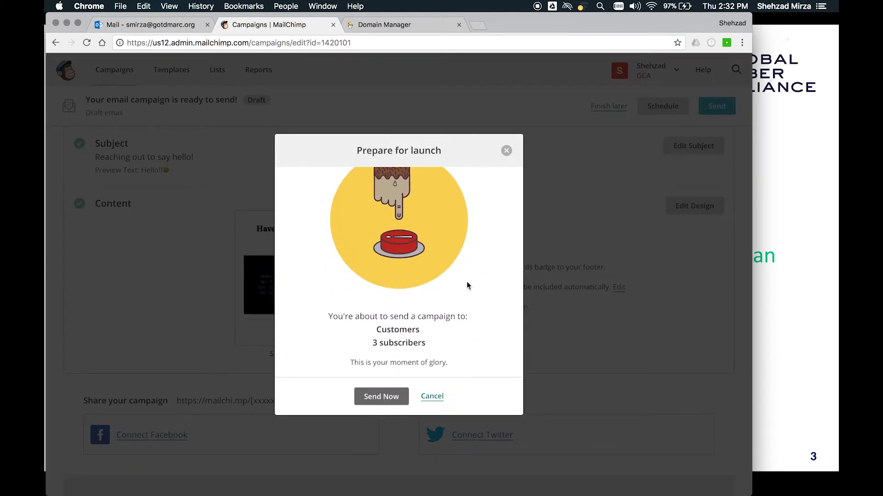
left_click(391, 397)
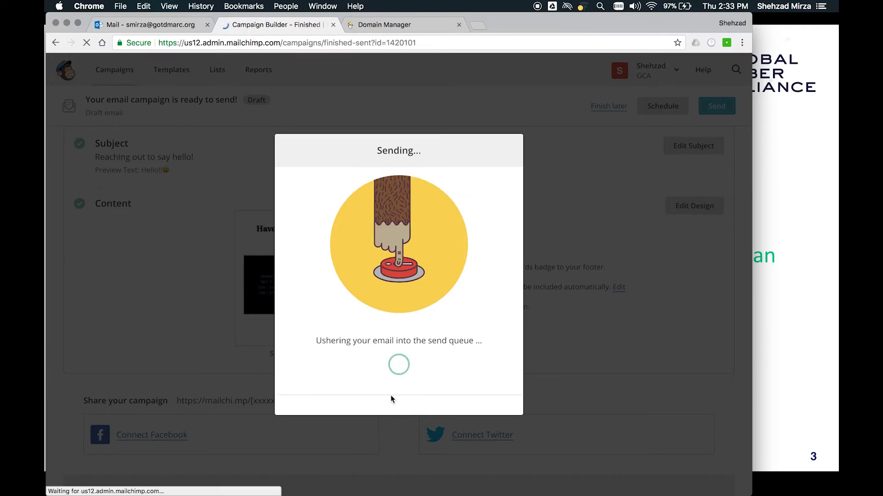
scroll(409, 359, "down", 2)
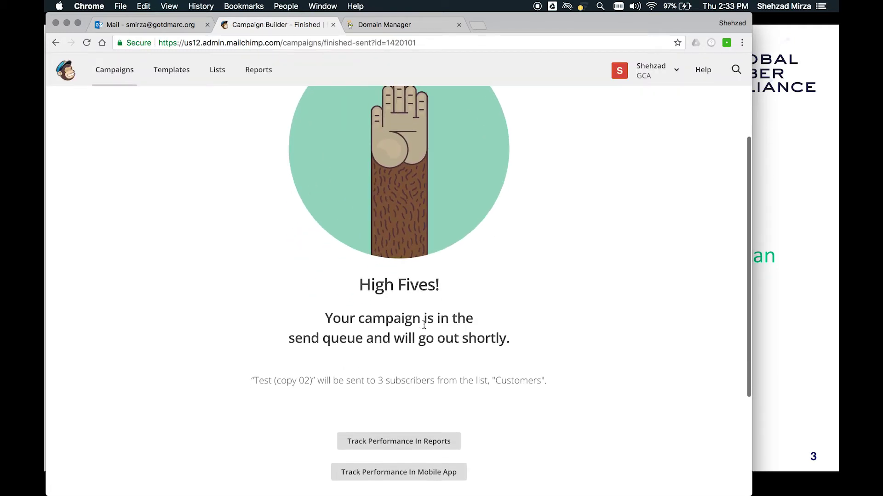
scroll(423, 325, "up", 2)
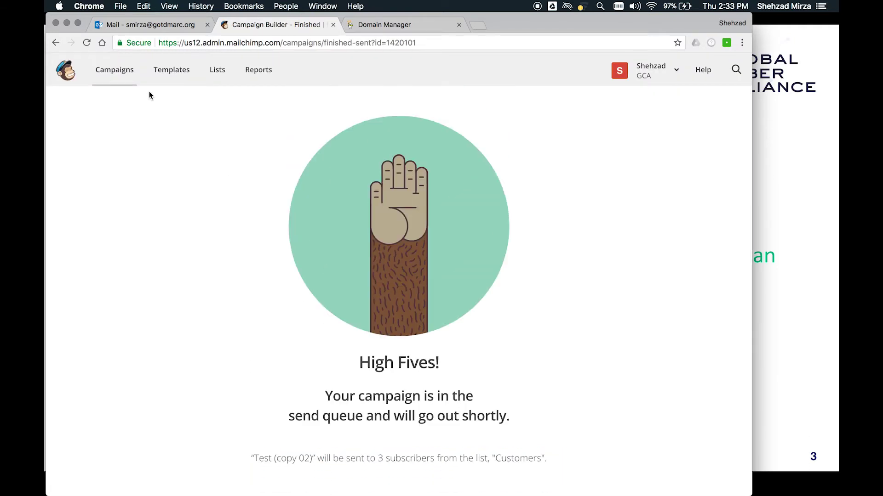
left_click(123, 74)
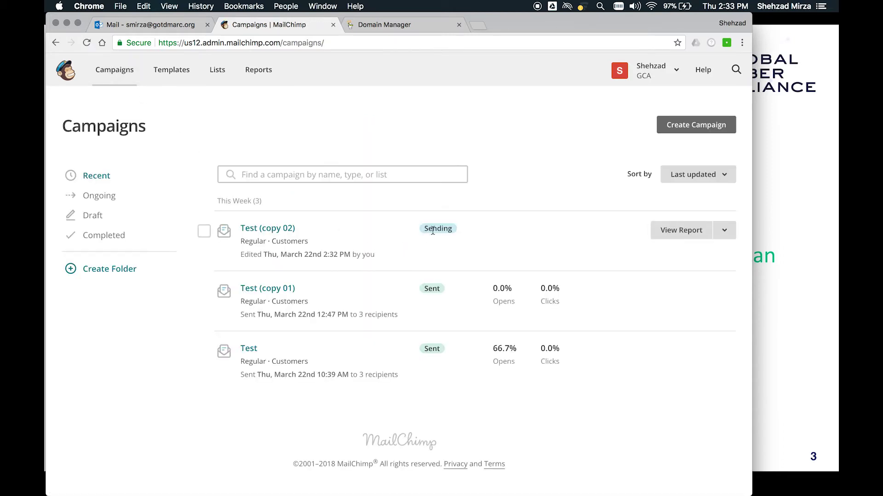
left_click(86, 43)
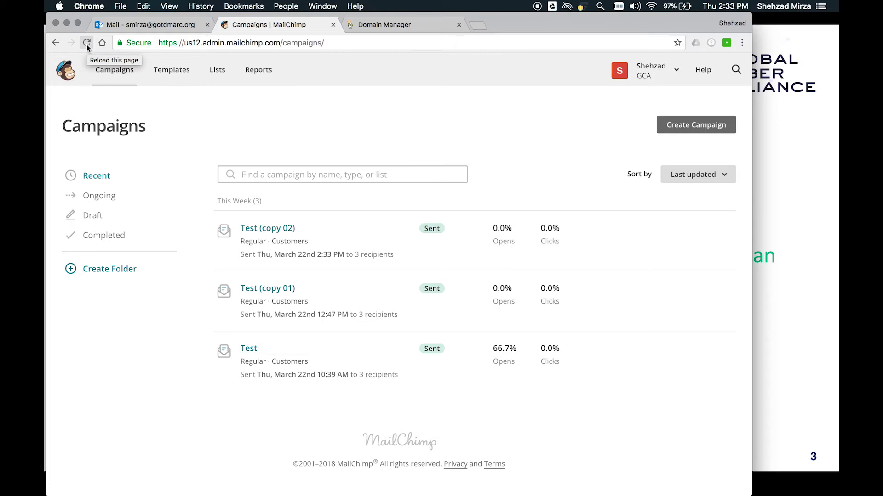
key("super+Tab")
key("super+Tab")
key("super+Tab")
key("super+Tab")
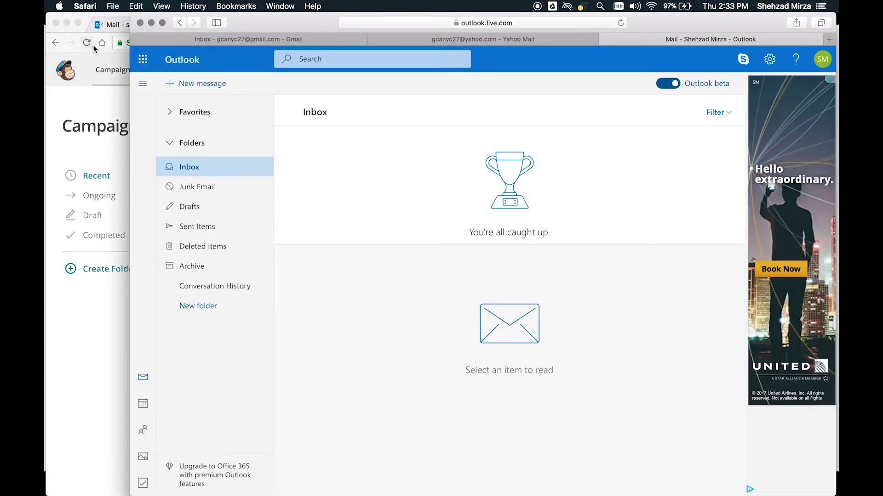
- Recheck the Gmail and Yahoo Mail inboxes for the new test email
left_click(228, 42)
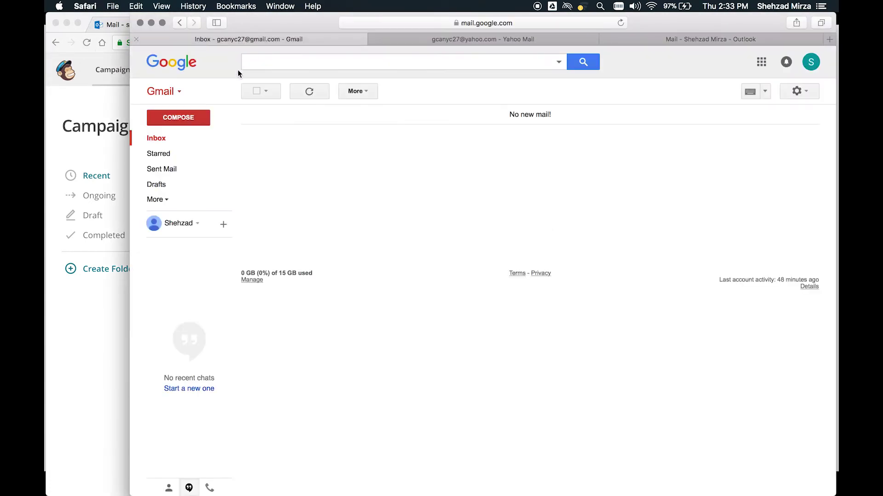
left_click(158, 137)
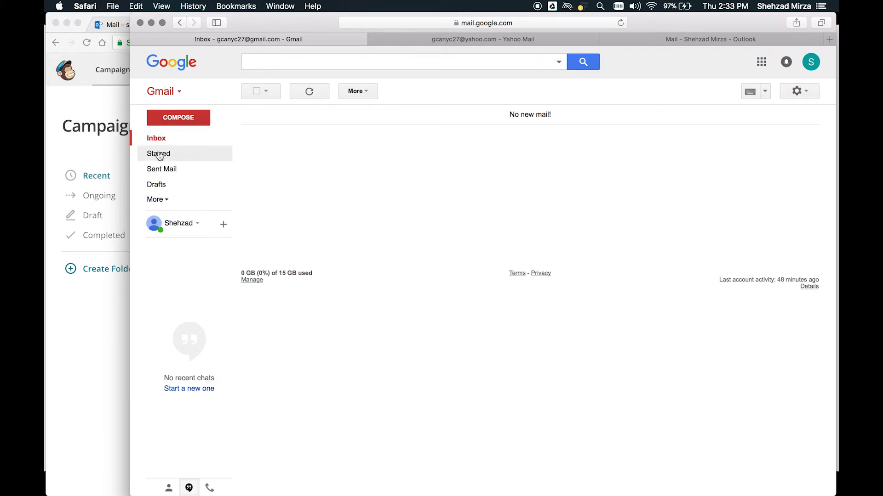
left_click(428, 37)
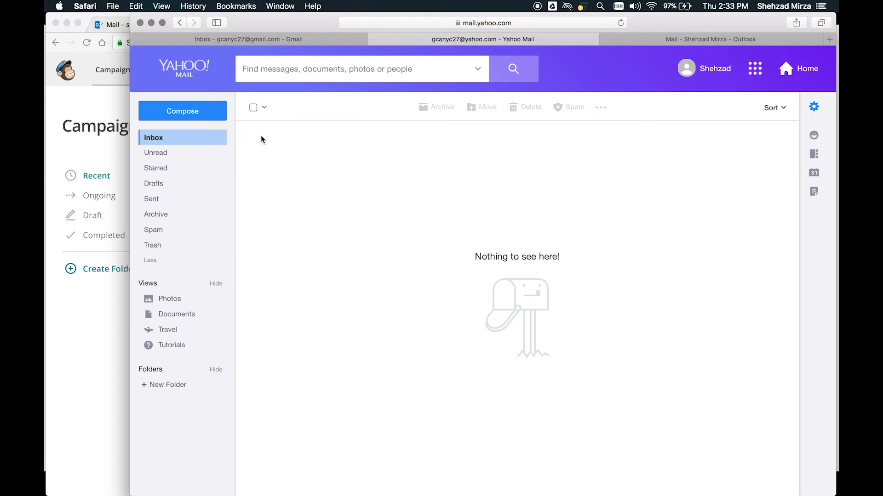
left_click(157, 138)
- Open 'Reaching out to say hello!' in the Outlook.com inbox, then go back to Gmail
left_click(685, 41)
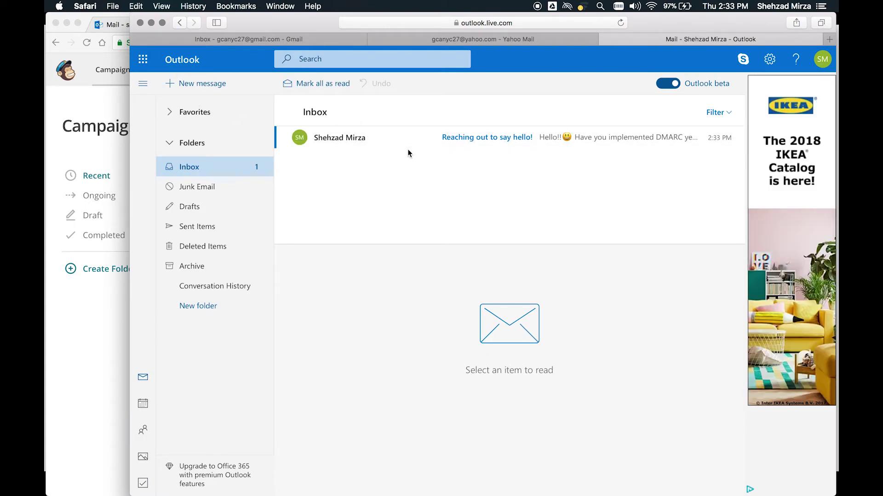
left_click(461, 138)
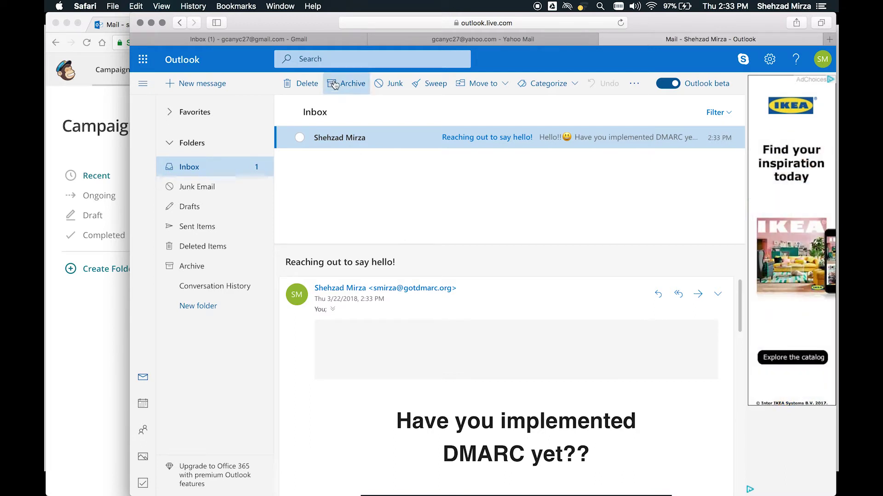
left_click(291, 41)
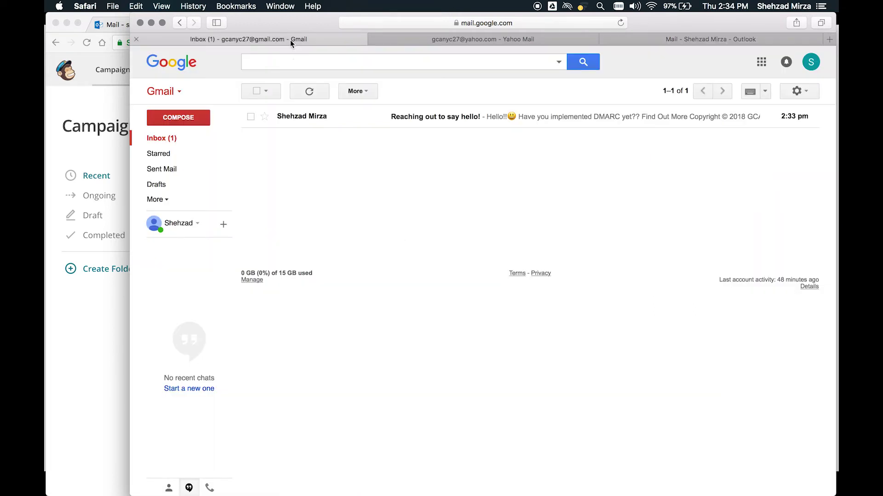
left_click(400, 117)
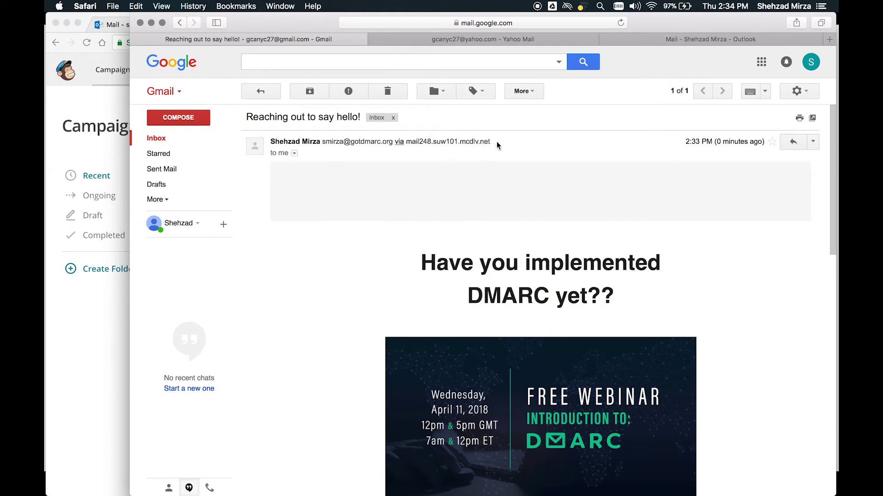
left_click_drag(495, 144, 408, 144)
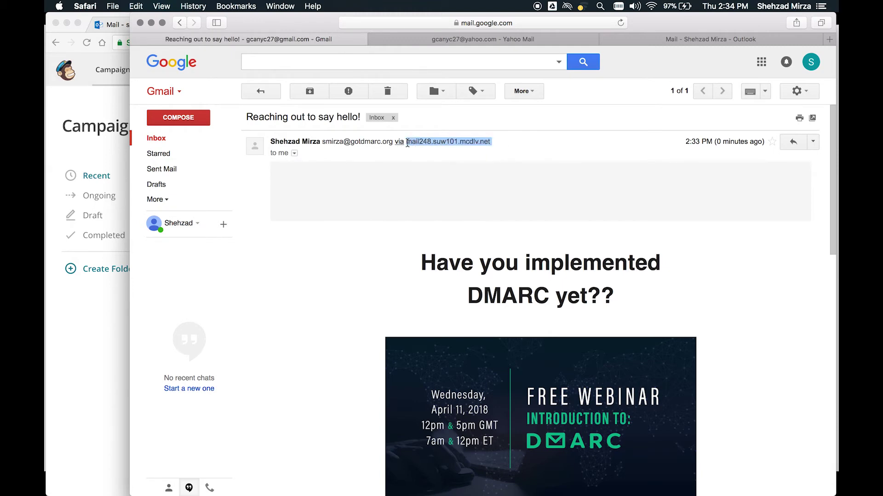
left_click(509, 141)
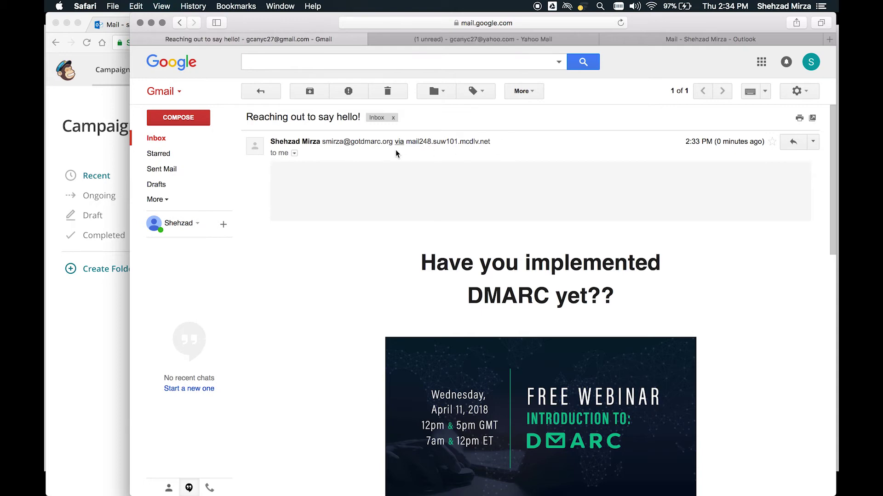
- Read 'Reaching out to say hello!' in Yahoo's Inbox, returning Gmail and Yahoo to their inbox lists
left_click(444, 42)
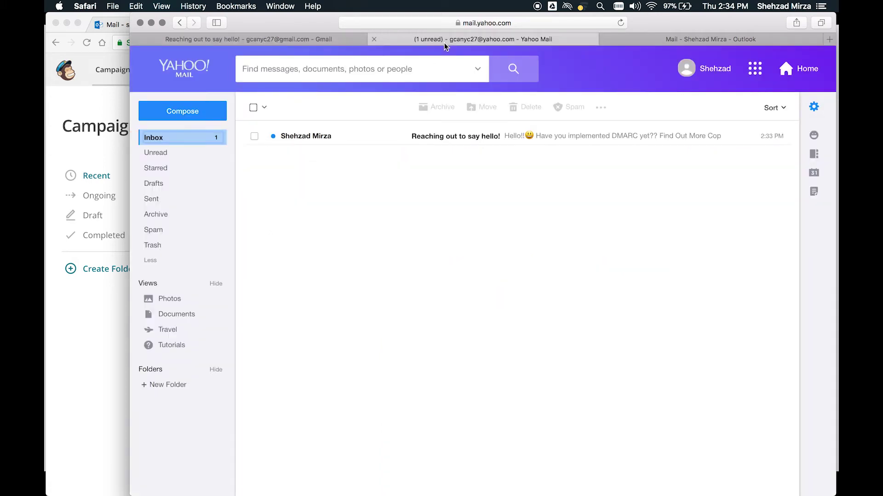
left_click(431, 137)
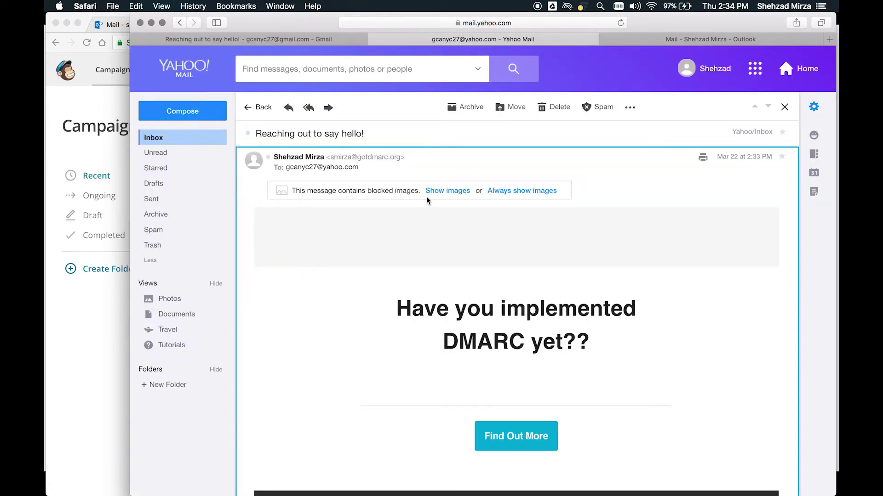
scroll(437, 299, "down", 15)
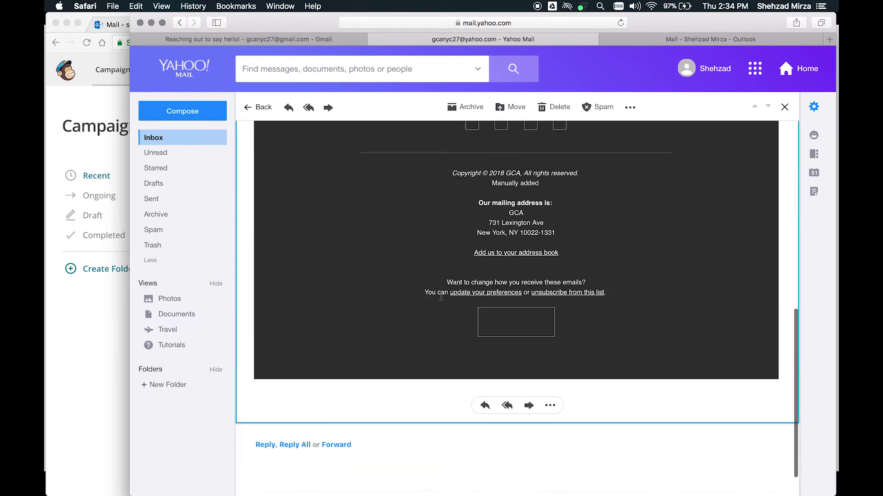
scroll(437, 300, "up", 15)
left_click(313, 40)
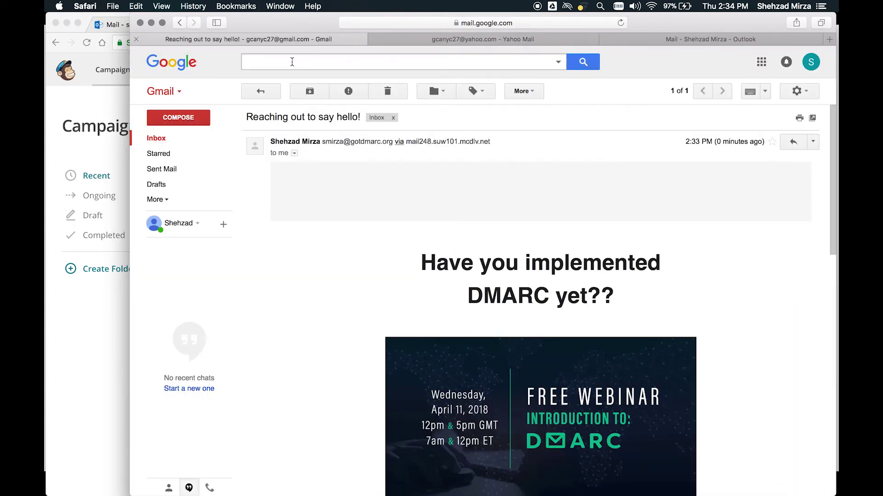
left_click(266, 96)
left_click(429, 38)
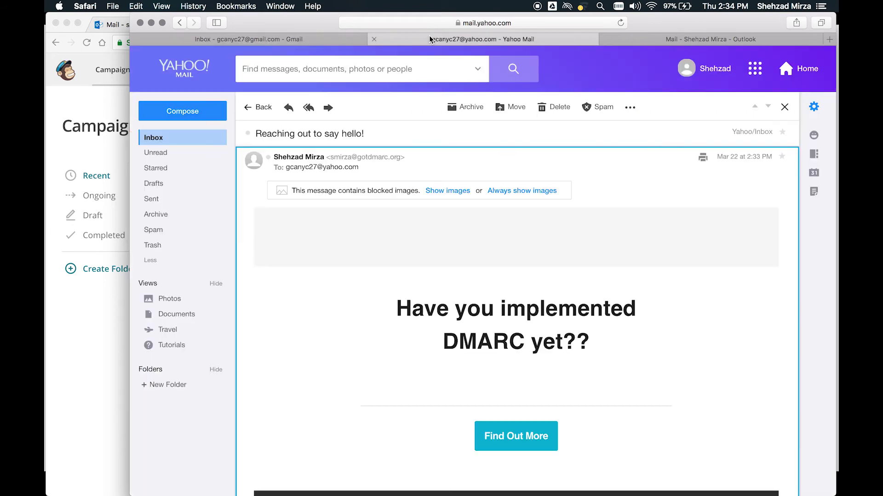
left_click(257, 107)
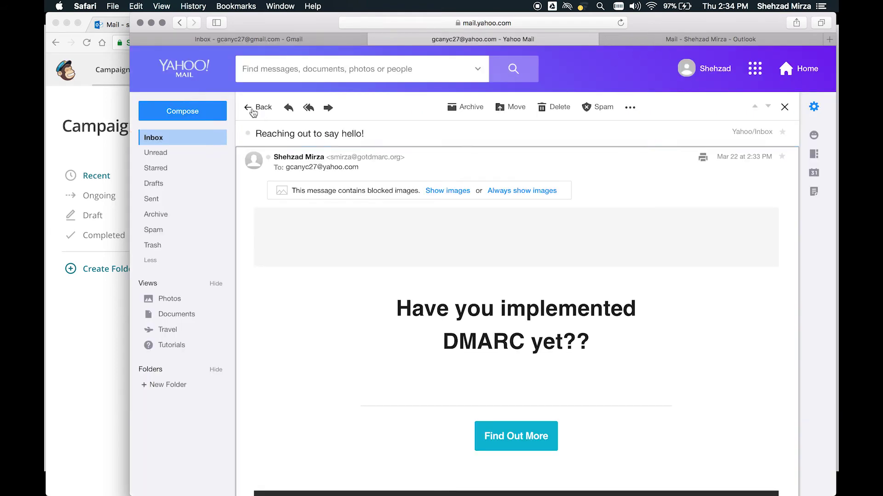
- Confirm the test email sits in the Outlook.com Inbox, dismiss the extension notice, and return to MailChimp Campaigns
left_click(646, 37)
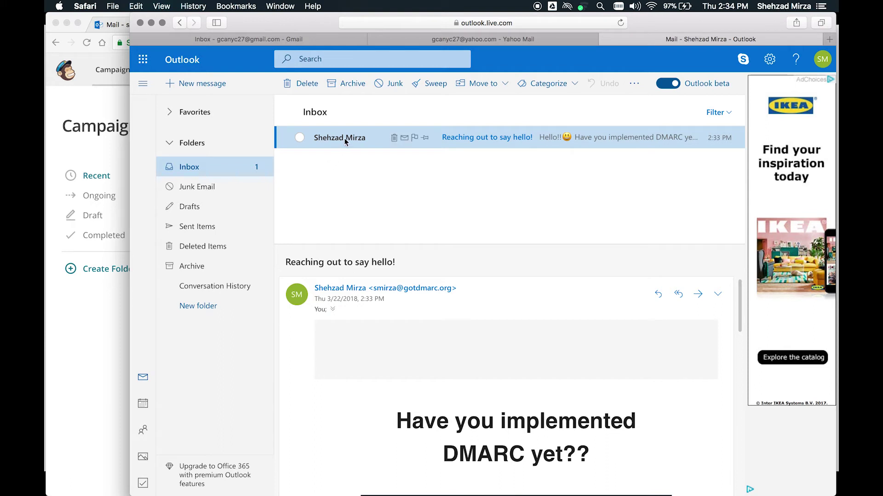
mouse_move(345, 141)
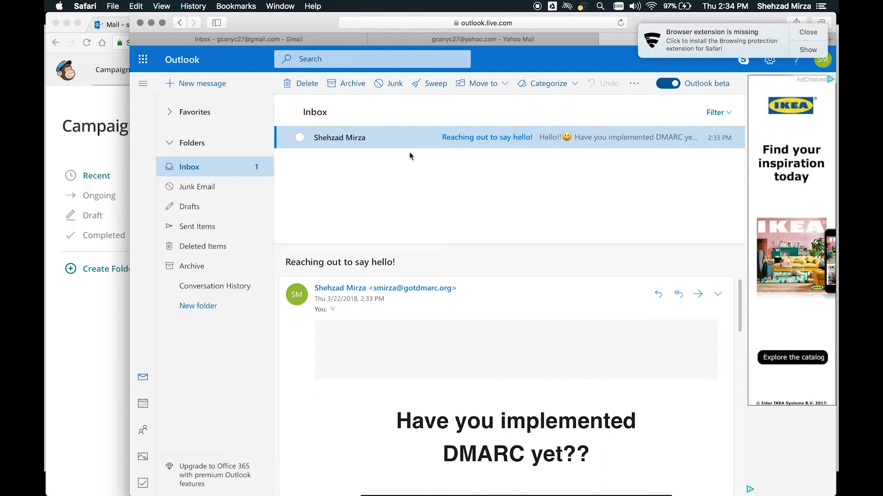
left_click(809, 30)
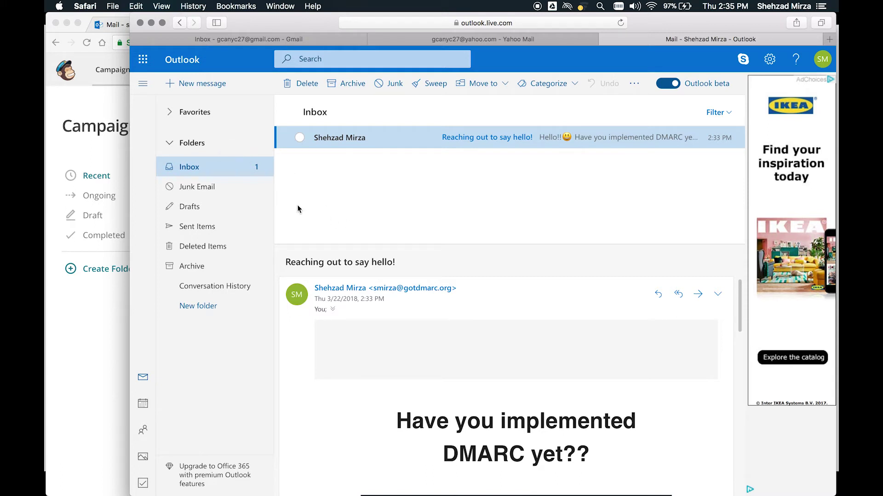
left_click(100, 144)
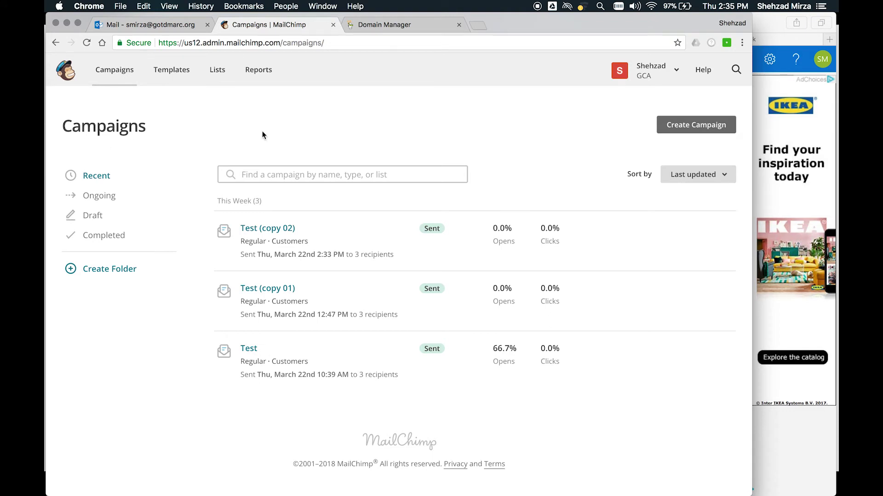
- Add a new TXT record for GOTDMARC.ORG with host _dmarc
left_click(403, 28)
scroll(446, 269, "down", 1)
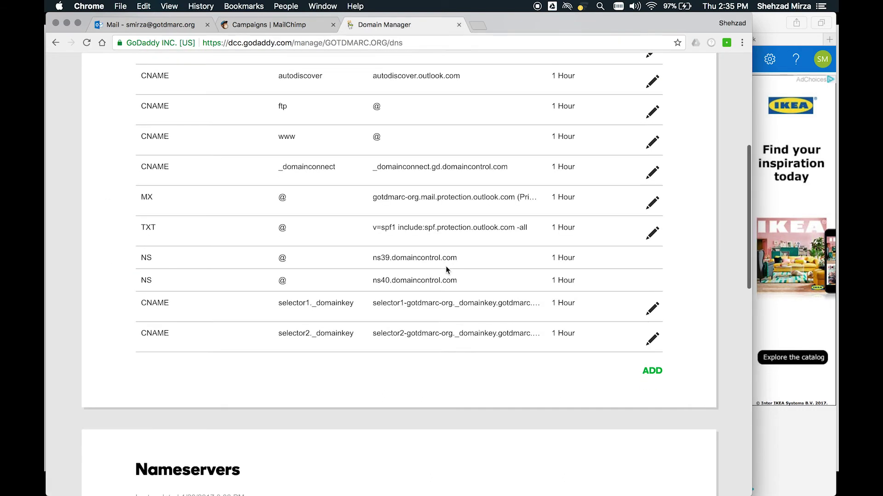
left_click(651, 373)
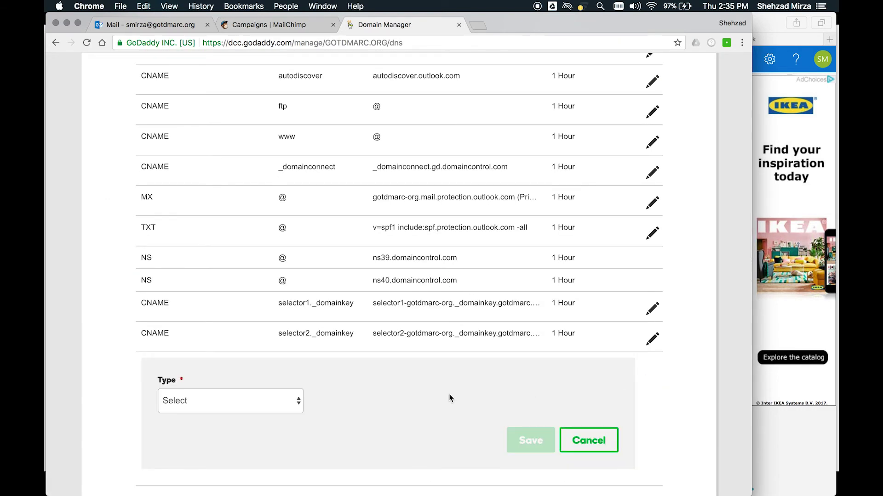
scroll(374, 400, "down", 3)
left_click(292, 334)
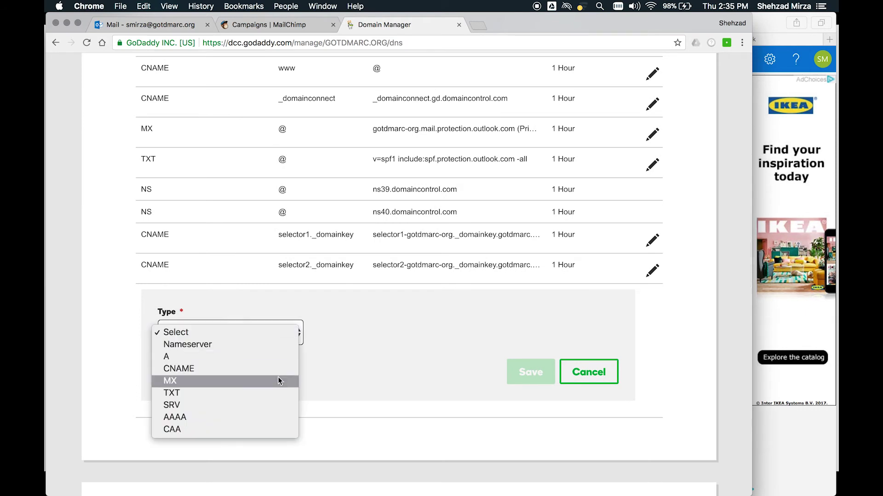
left_click(276, 393)
left_click(350, 333)
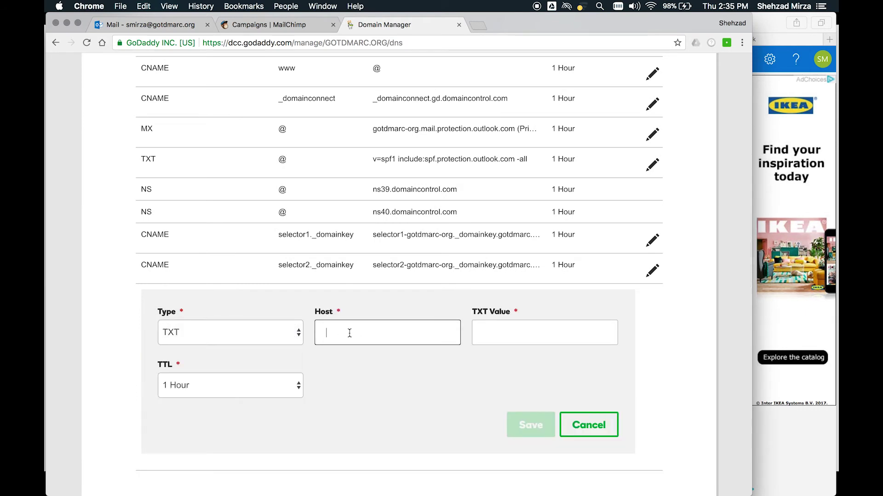
type("-dmar")
key("BackSpace")
key("BackSpace")
key("BackSpace")
key("BackSpace")
key("BackSpace")
type("_dmarc")
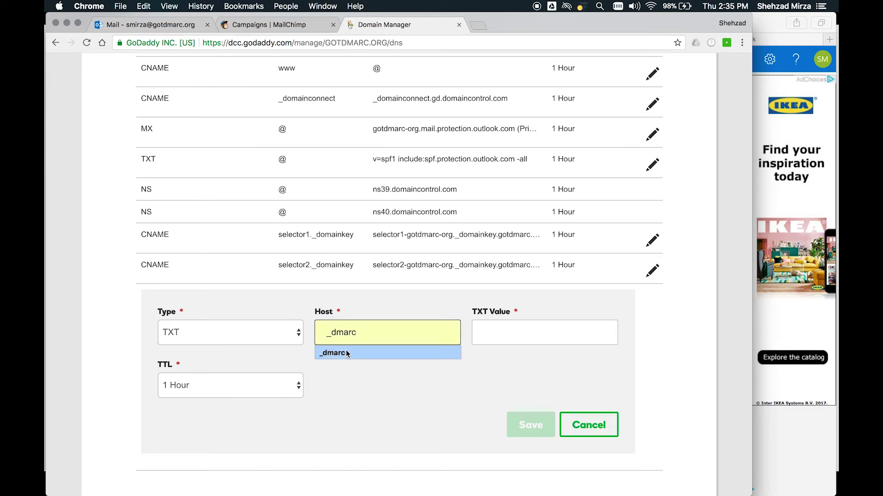
left_click(348, 353)
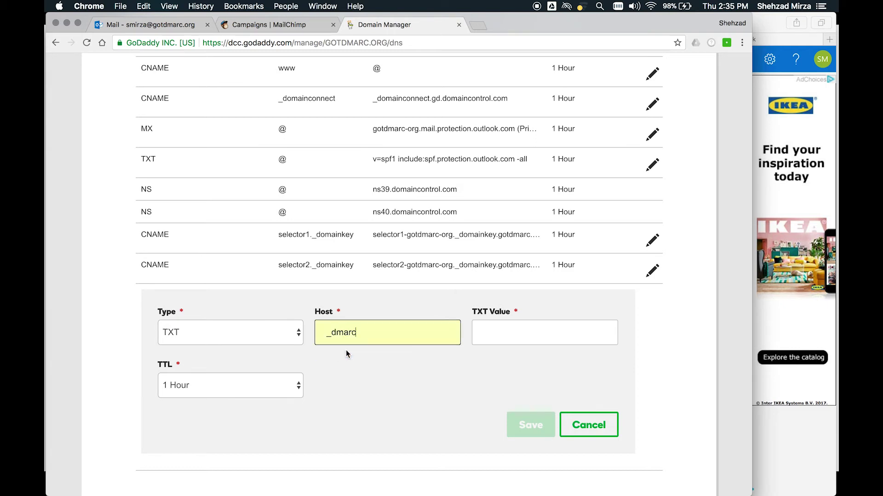
- Enter the value v=DMARC1; p=quarantine with rua/ruf reporting addresses and fo=1, and save
left_click(517, 340)
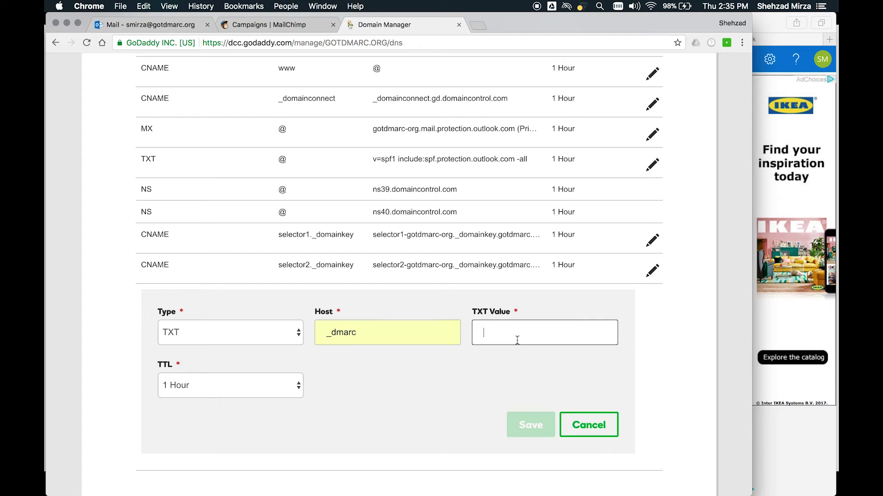
type("v=")
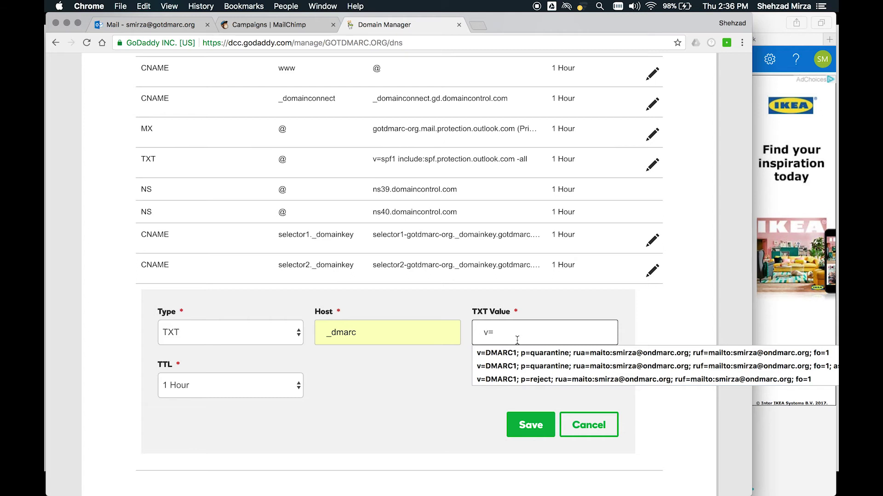
type("DMARC1; p=quarantine")
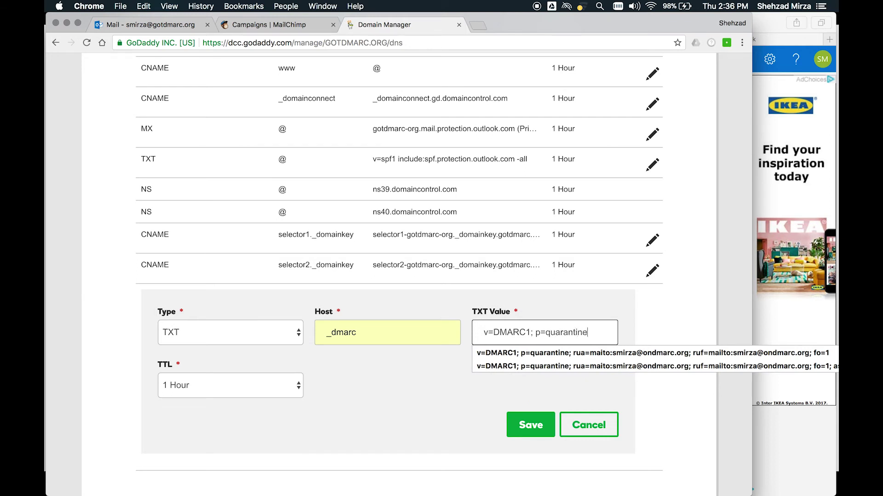
type("; rua=mail")
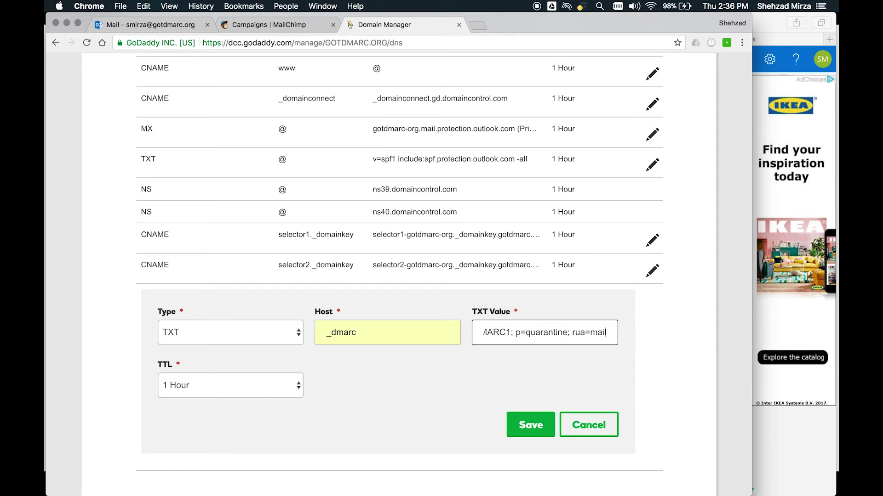
type("to")
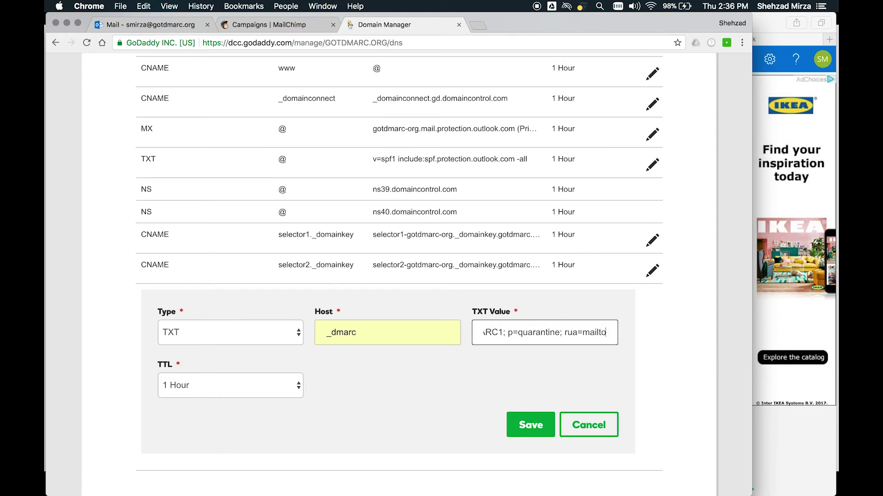
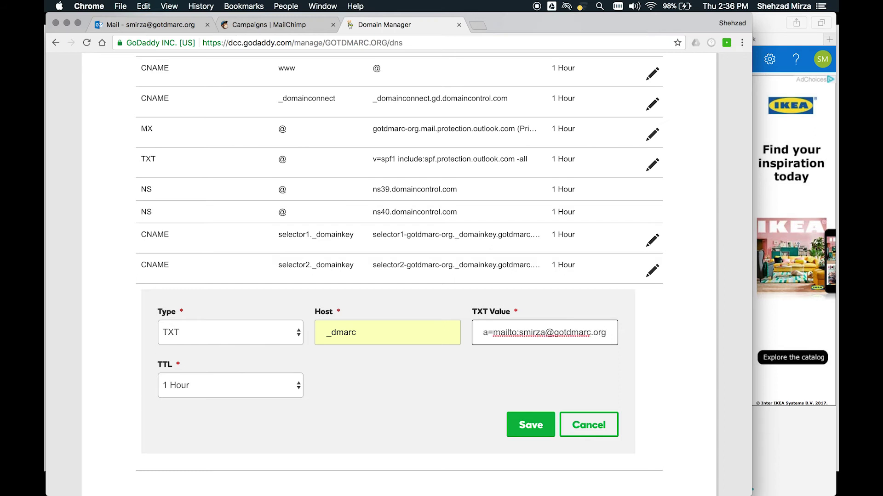
type("; ")
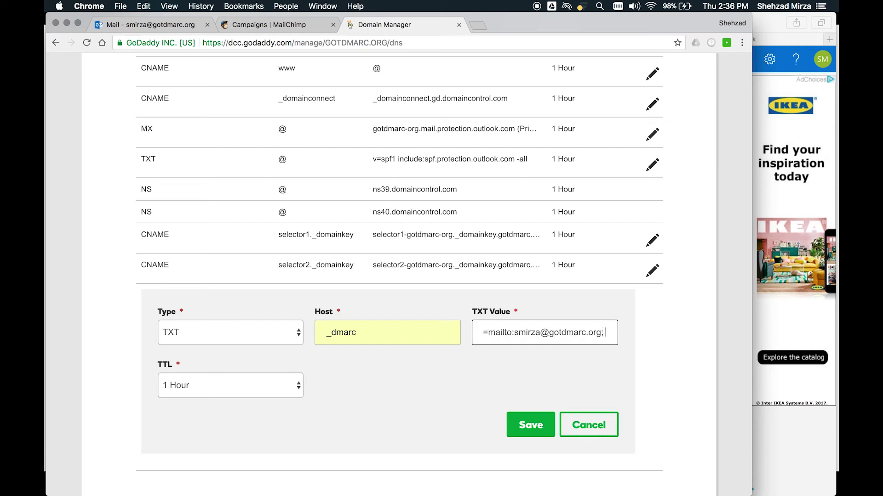
type("ruf=ma")
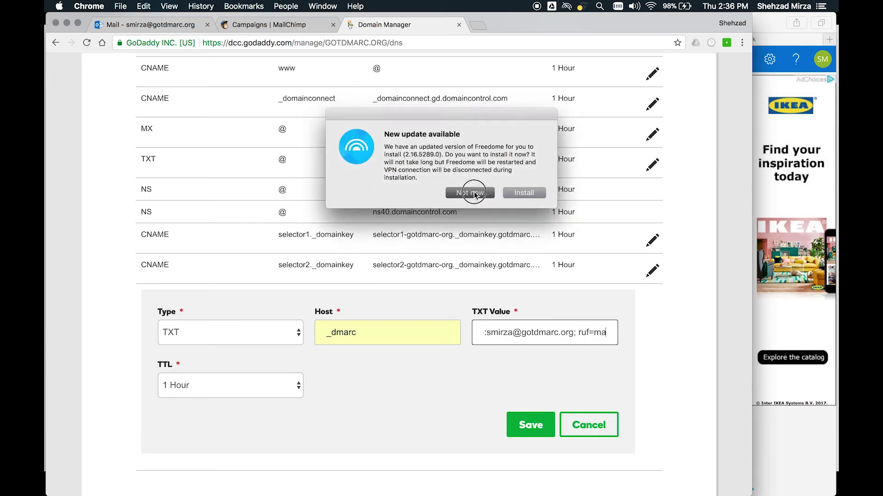
left_click(477, 196)
left_click(606, 338)
left_click_drag(606, 337, 623, 338)
left_click(607, 335)
type("il")
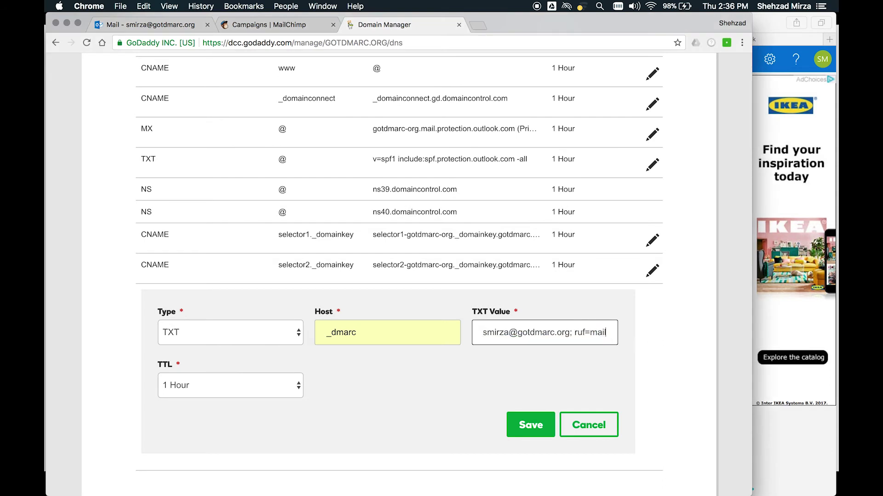
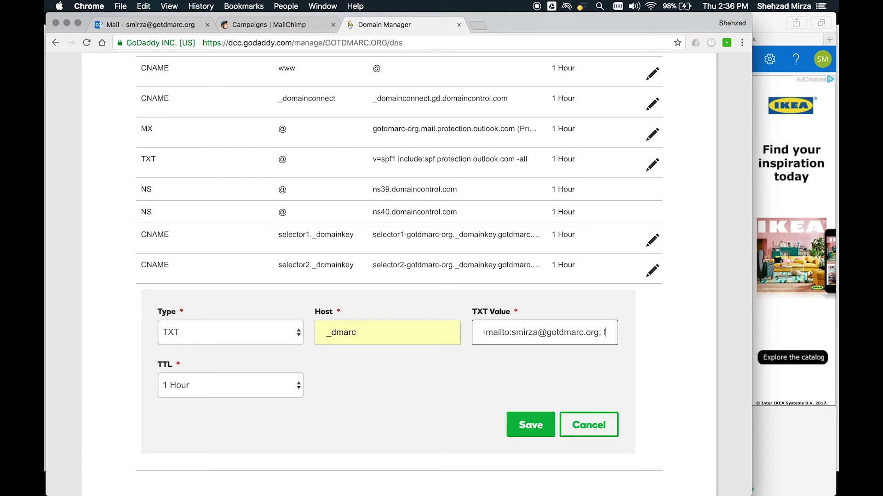
type("o=1;")
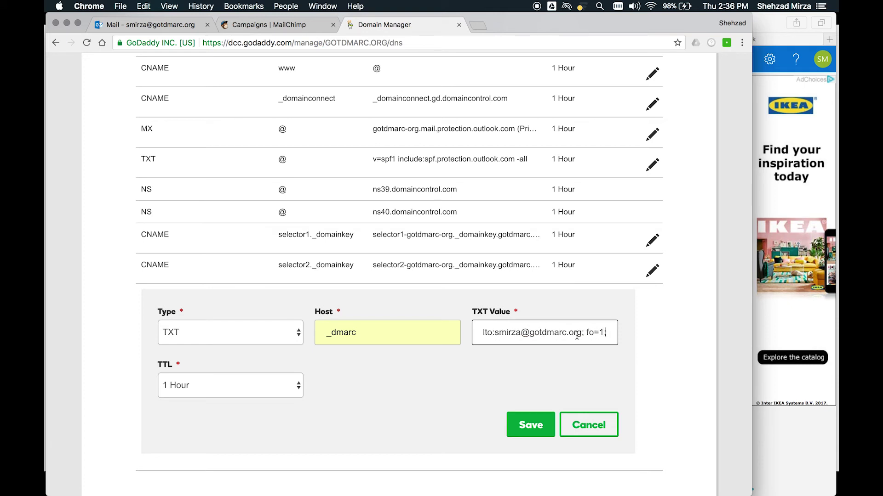
key("super+a")
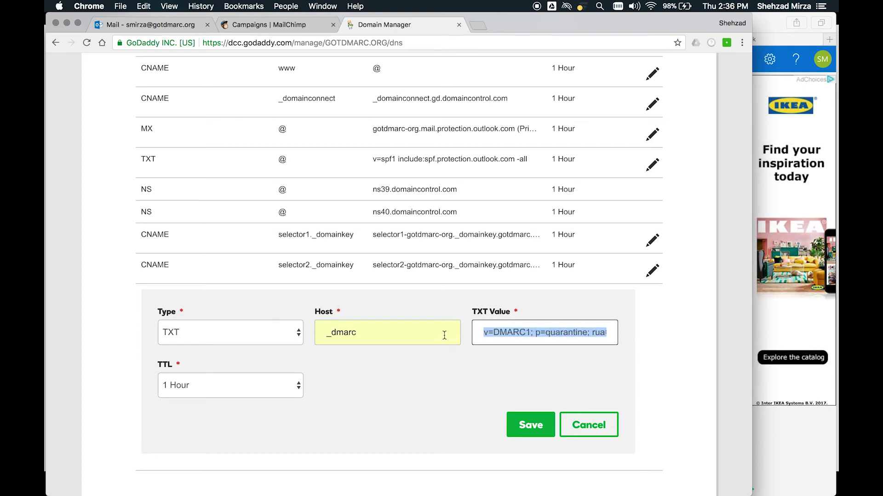
left_click(564, 339)
- Let the save finish, then review the _dmarc p=quarantine value and the SPF value in the records list
left_click(531, 427)
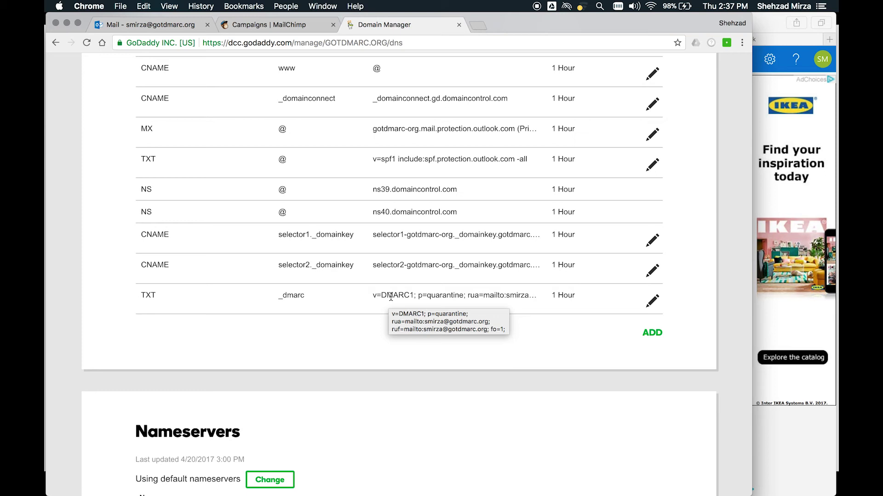
double_click(436, 296)
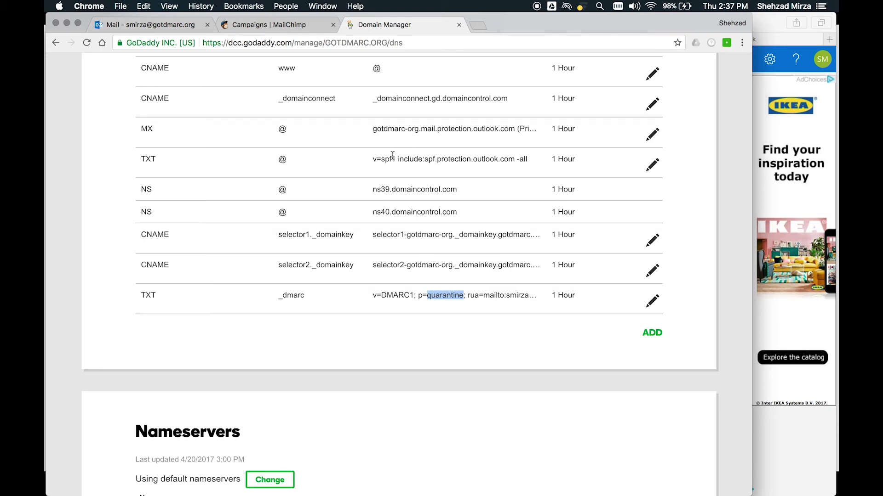
left_click_drag(370, 160, 534, 162)
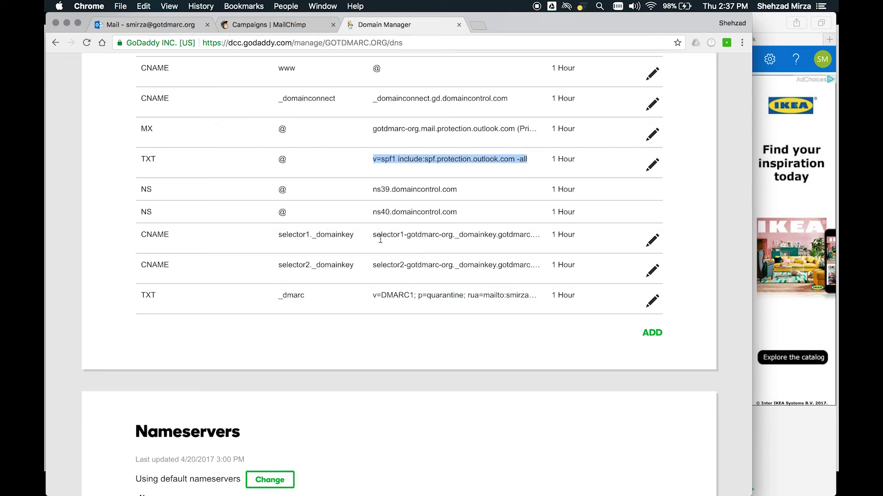
left_click(409, 234)
double_click(437, 298)
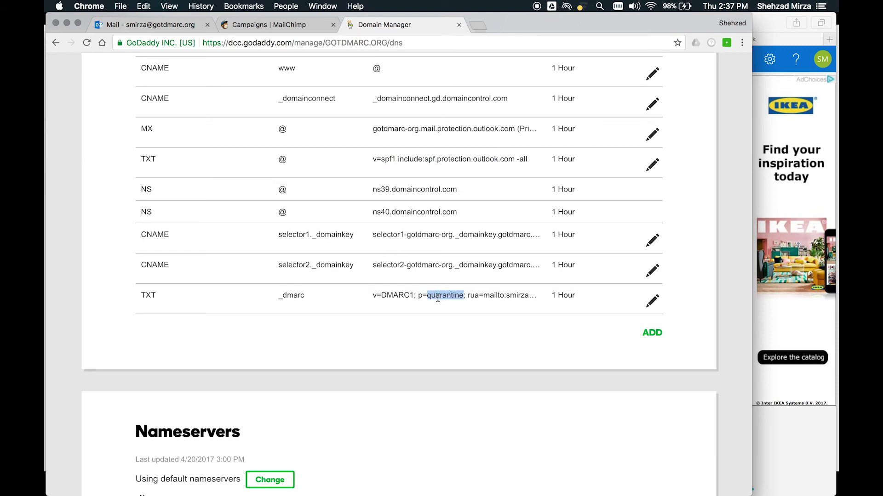
left_click(424, 304)
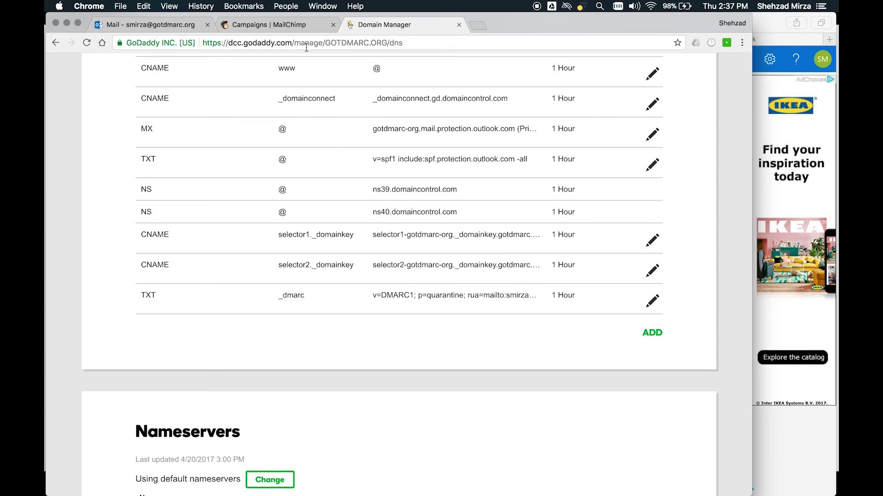
- Replicate the latest Test campaign and send it immediately to the Customers list
left_click(290, 25)
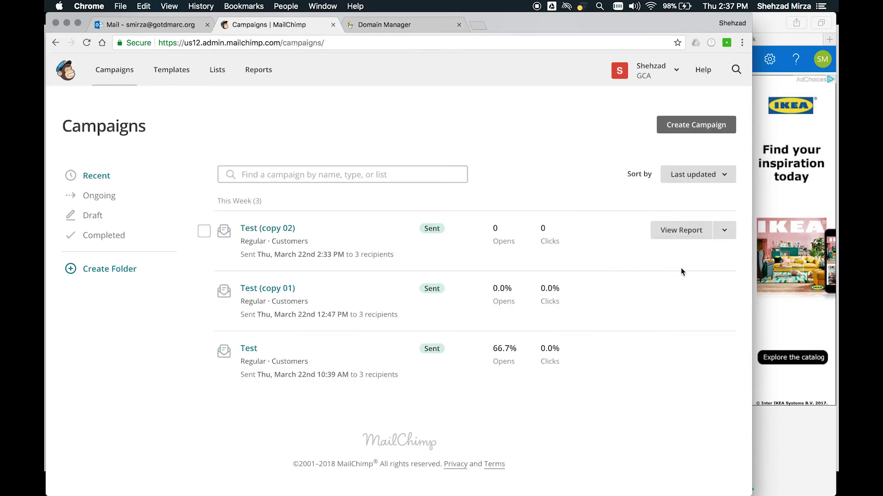
left_click(724, 229)
left_click(631, 321)
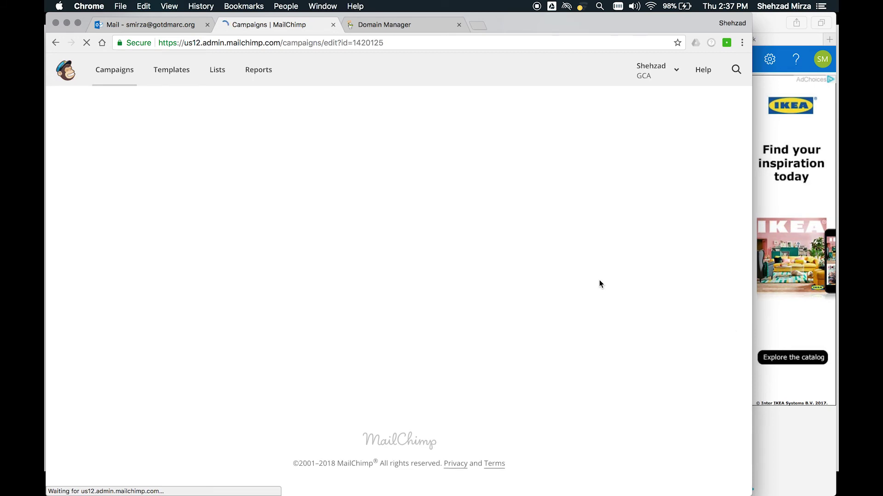
scroll(599, 281, "down", 3)
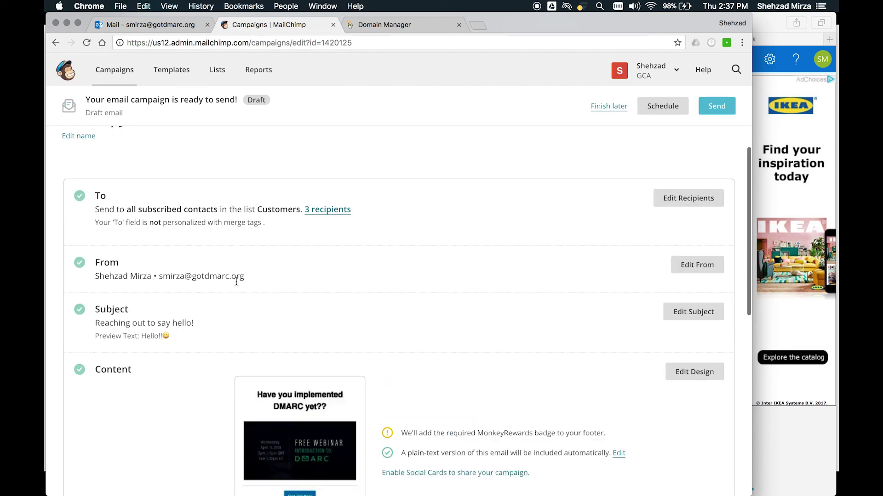
scroll(527, 304, "down", 1)
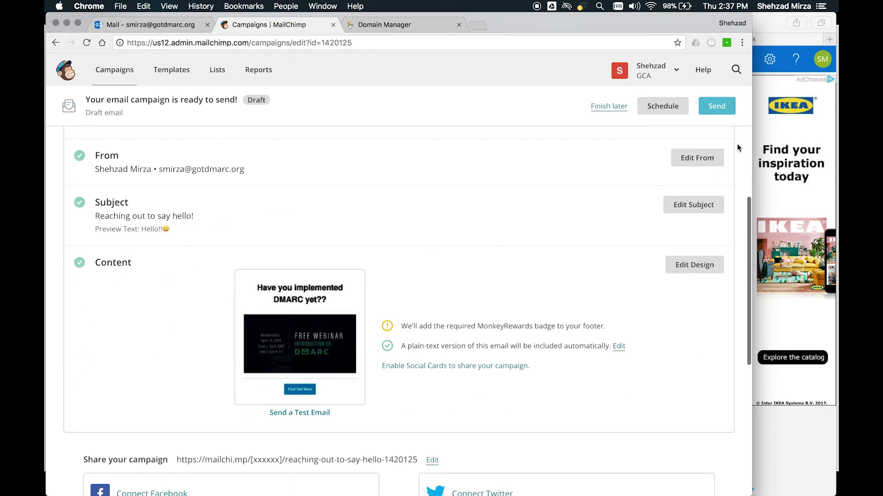
left_click(716, 105)
left_click(393, 398)
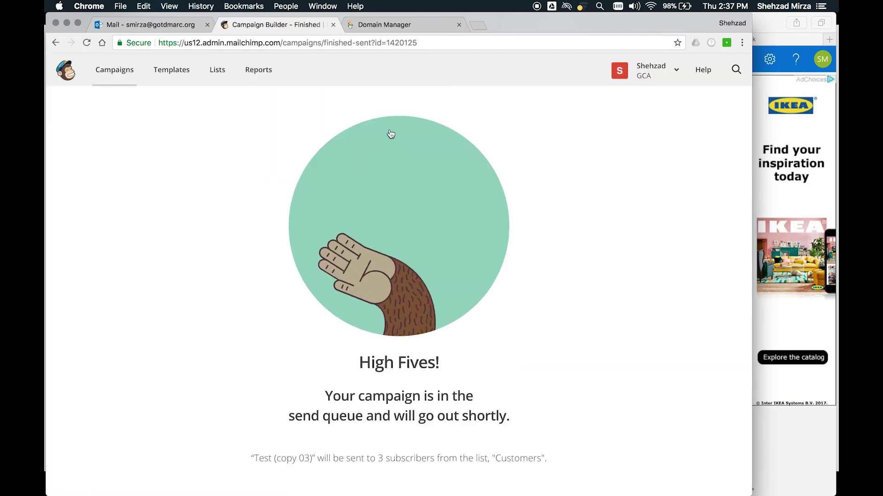
- Back on the GOTDMARC.ORG DNS records, highlight 'quarantine' in the _dmarc TXT value to review it
left_click(411, 29)
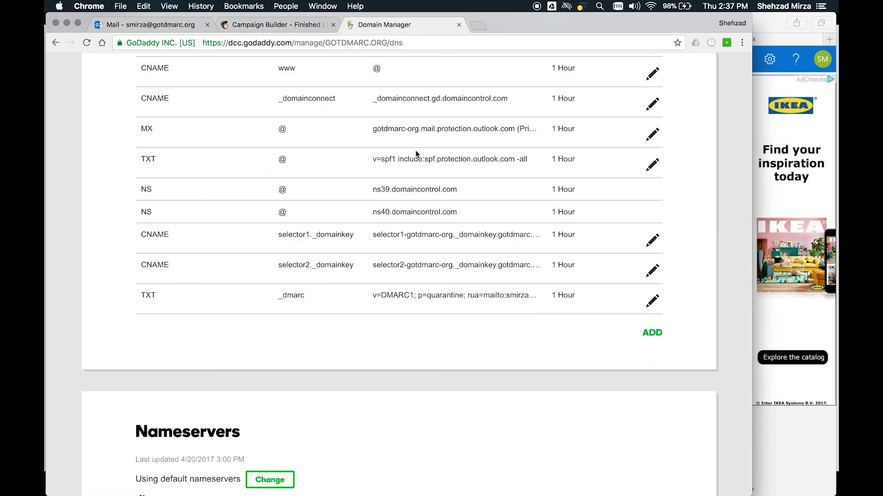
scroll(447, 299, "up", 1)
scroll(447, 299, "up", 1)
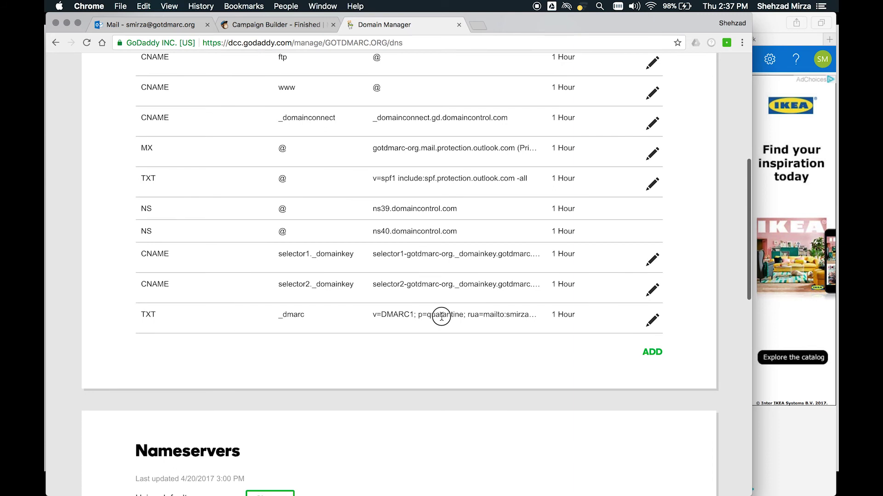
double_click(441, 315)
left_click(441, 316)
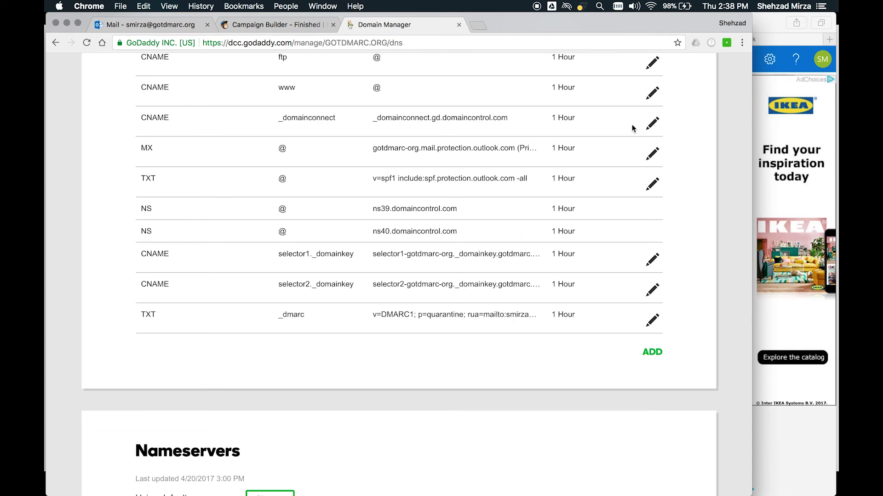
left_click(772, 35)
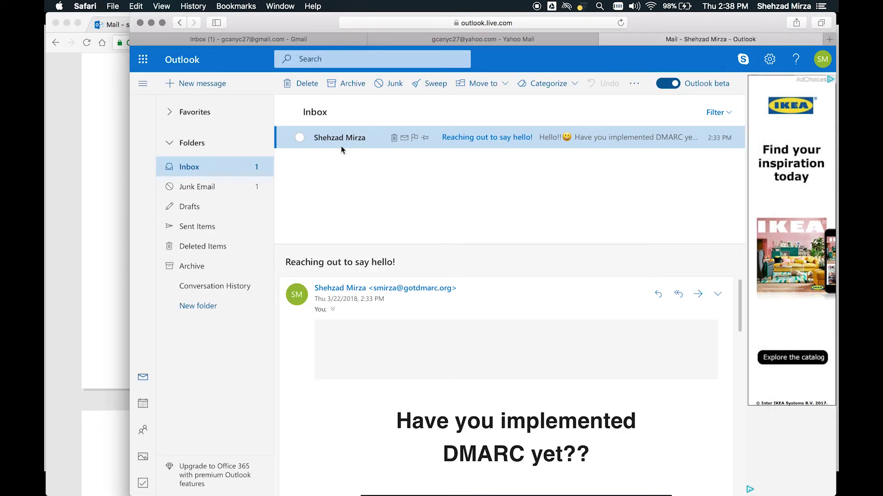
- Open the resent hello email in Outlook.com's Junk Email, then confirm Gmail's Spam folder is empty
left_click(207, 188)
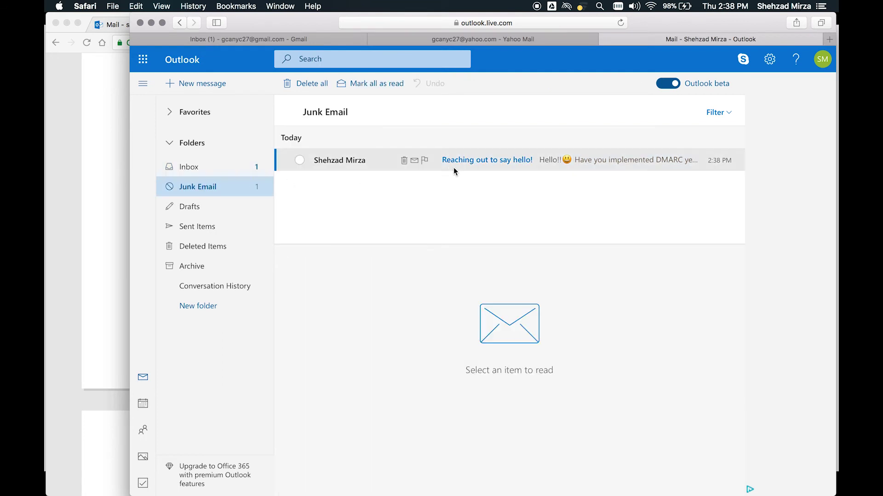
left_click(470, 161)
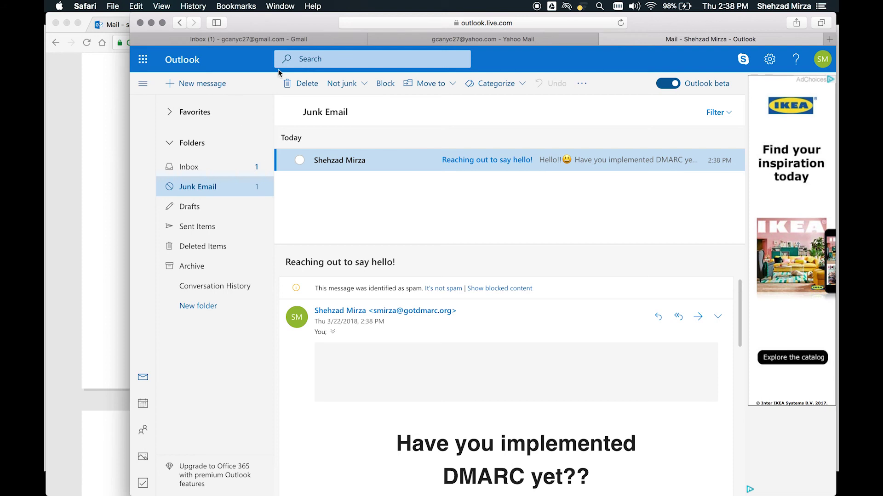
left_click(280, 40)
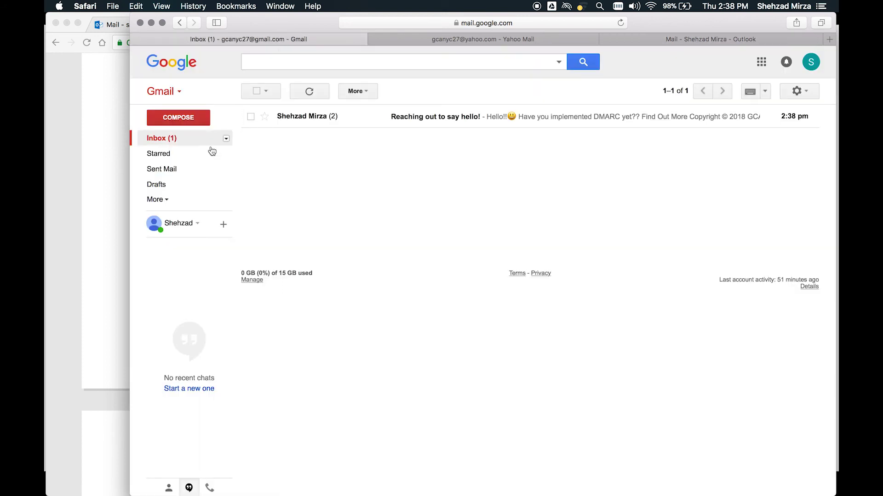
left_click(156, 199)
left_click(161, 276)
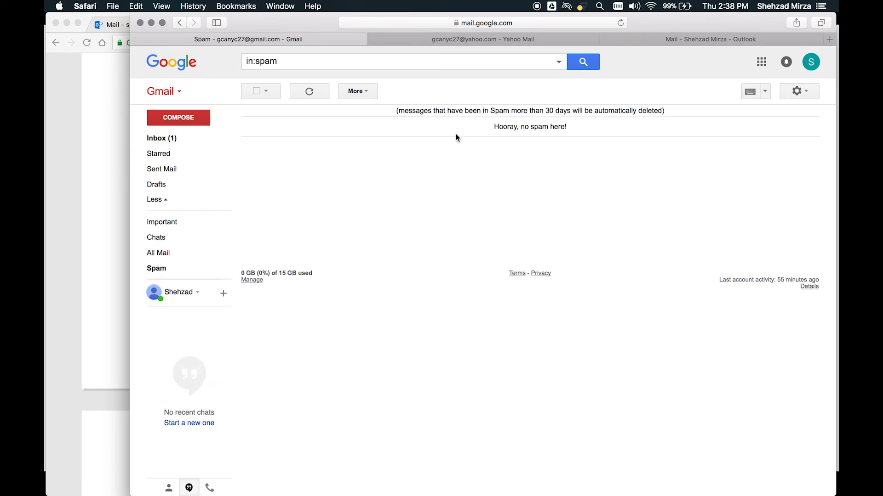
- Open the resent 'Reaching out to say hello!' email sitting in Yahoo Mail's Spam folder
left_click(436, 40)
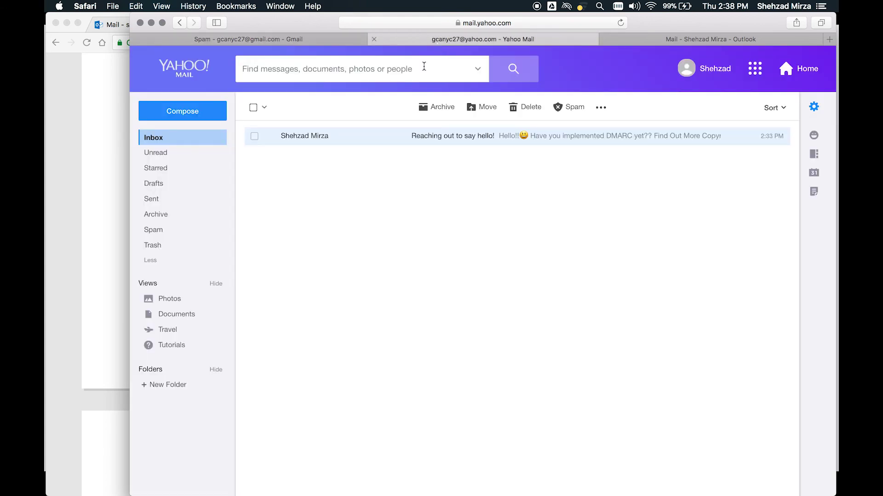
left_click(157, 232)
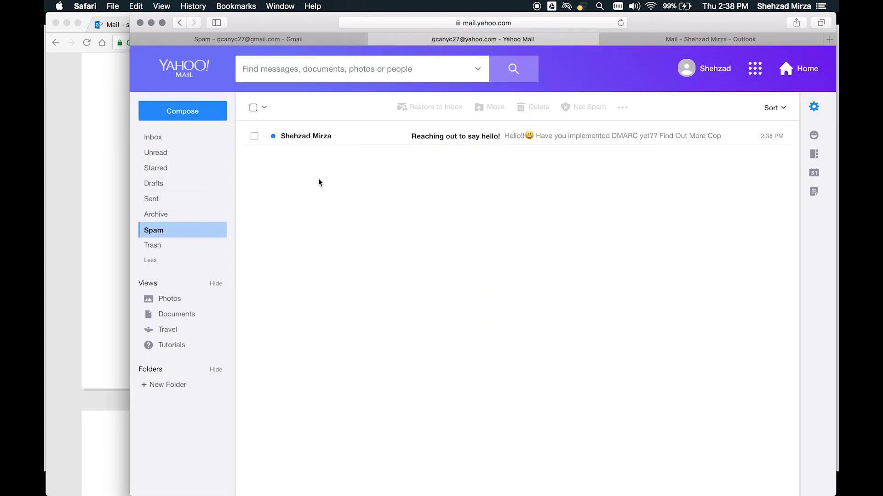
left_click(420, 136)
scroll(428, 253, "down", 2)
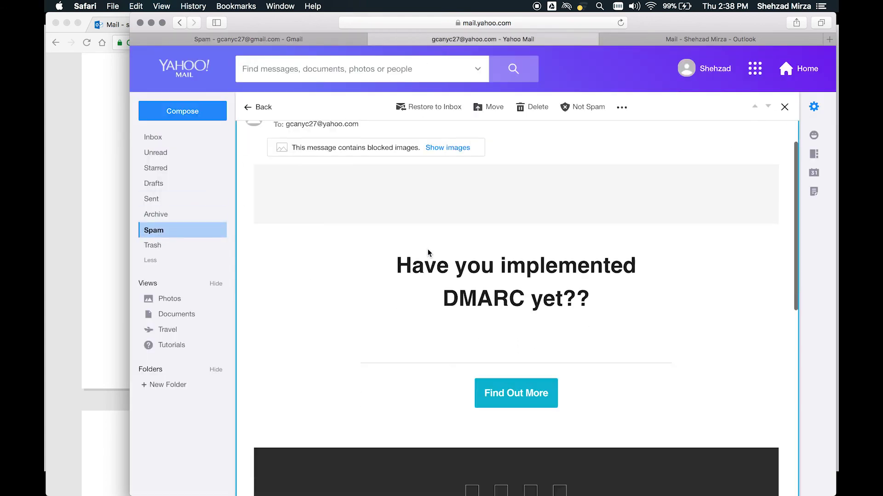
scroll(428, 252, "up", 2)
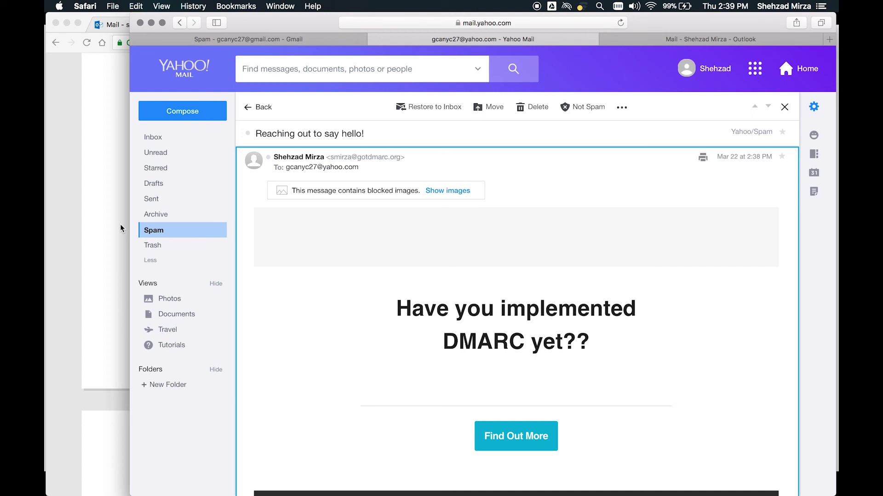
- Select the full SPF TXT value and the _dmarc p=quarantine TXT value to review them
left_click(120, 225)
scroll(312, 192, "up", 1)
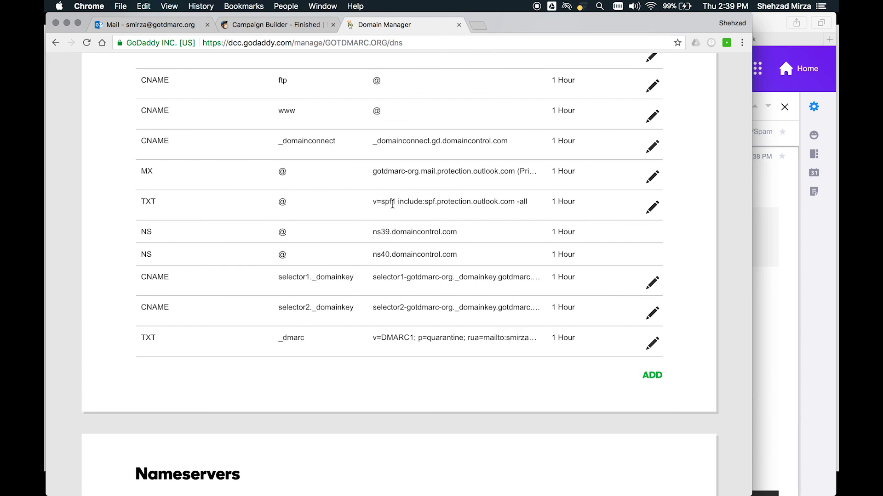
triple_click(393, 204)
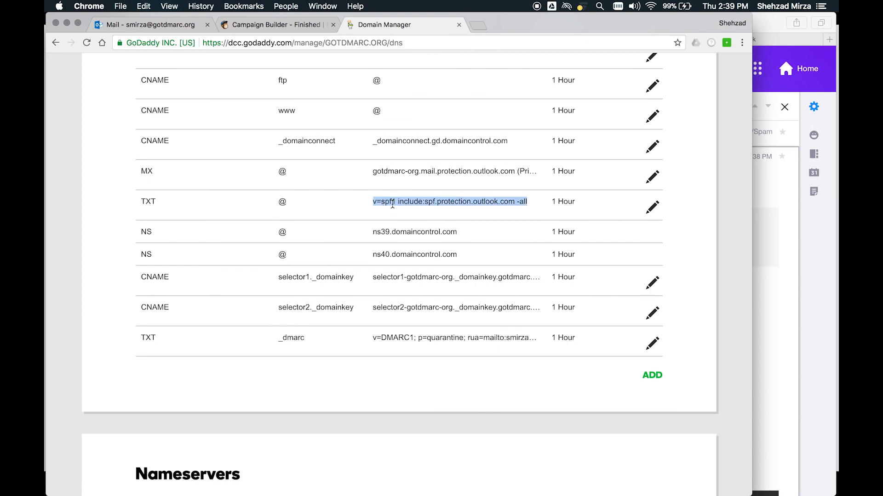
triple_click(400, 342)
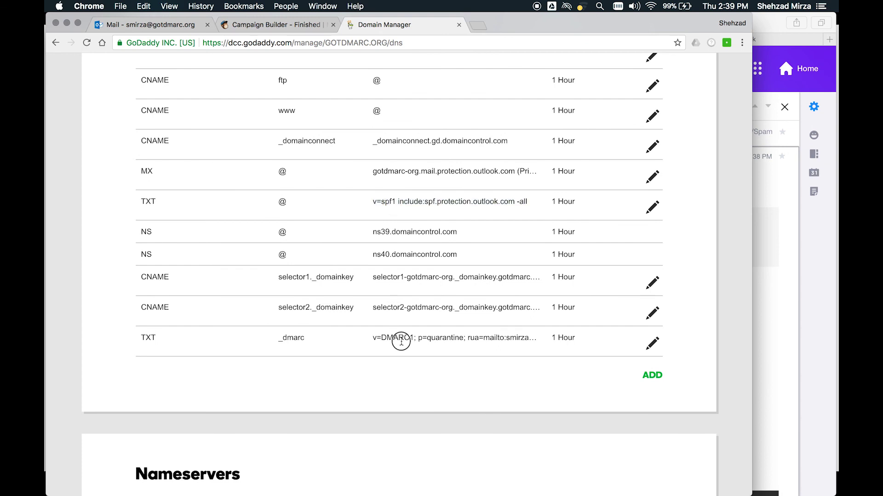
left_click(436, 339)
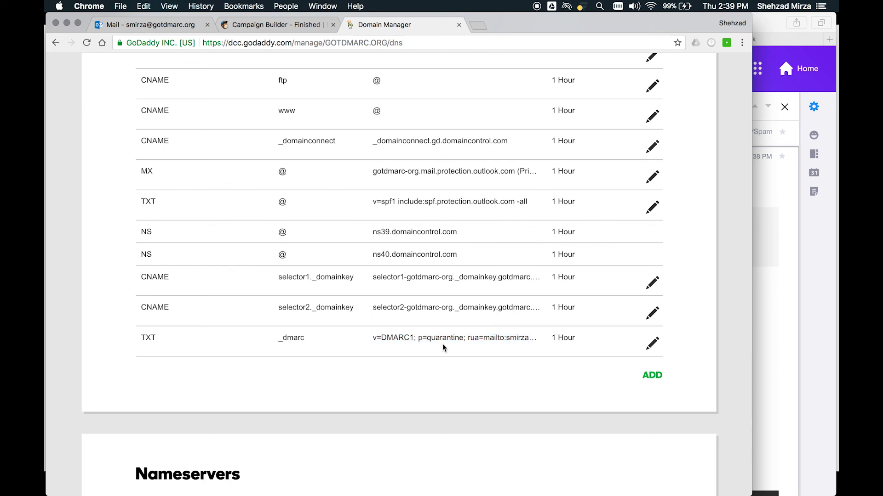